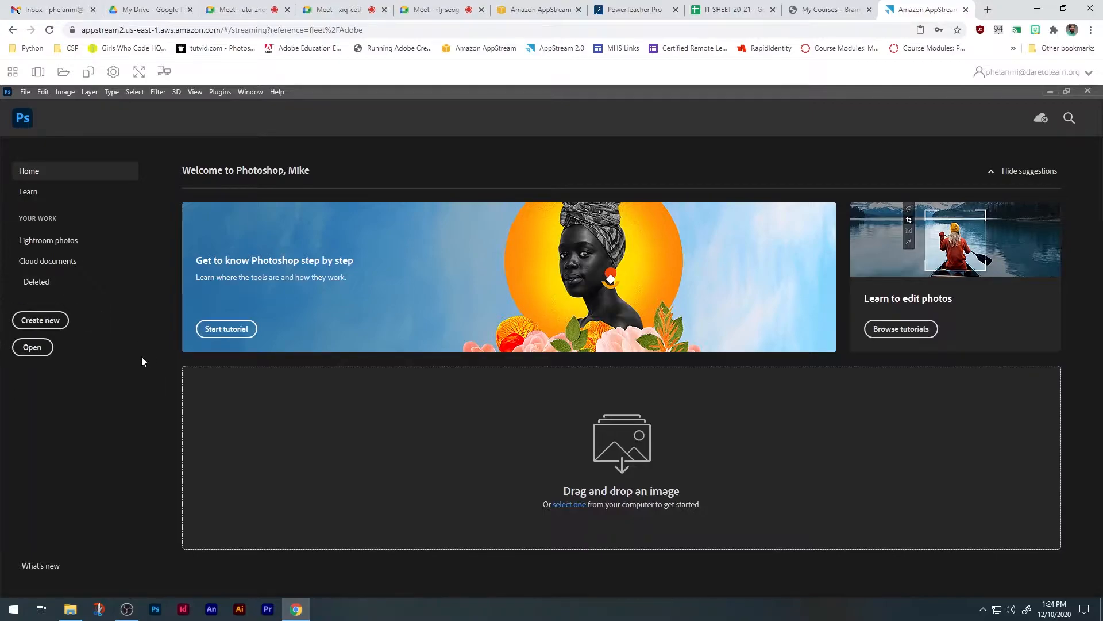
Step: Open the selfie JPG stored in the computer's Home Folder
{"action": "left_click", "coordinate": [32, 348]}
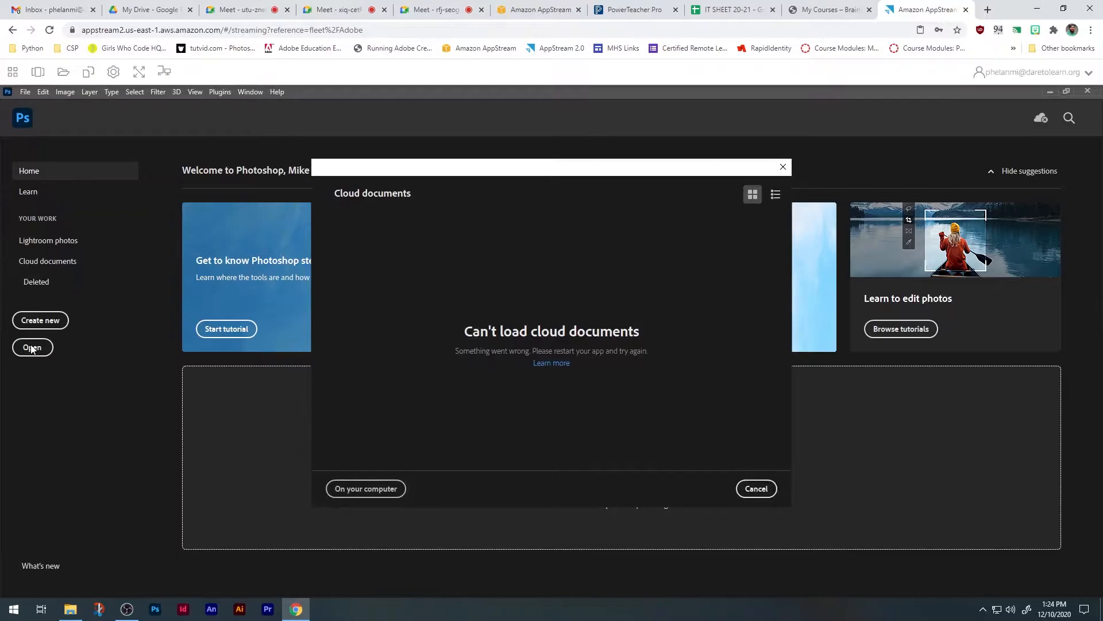
{"action": "left_click", "coordinate": [390, 490]}
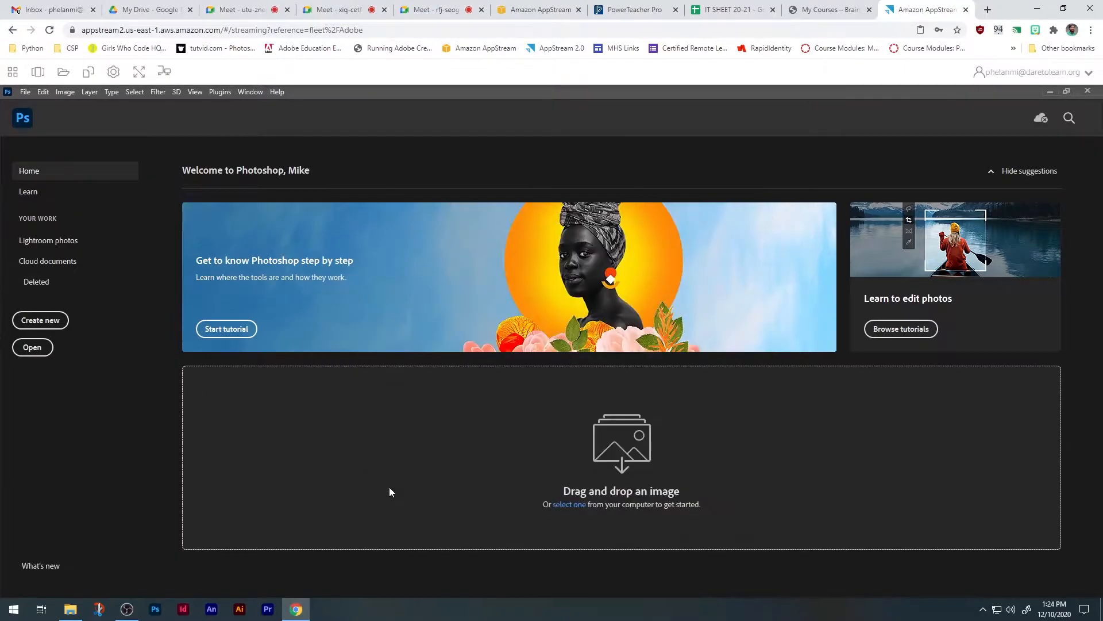
{"action": "left_click", "coordinate": [31, 176]}
{"action": "left_click", "coordinate": [432, 175]}
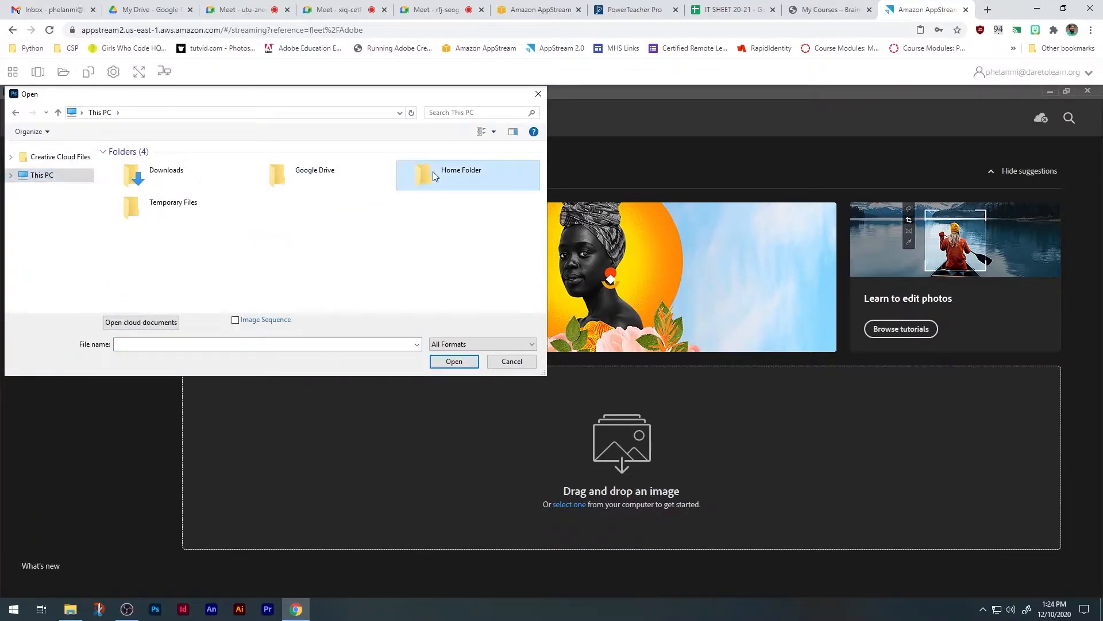
{"action": "double_click", "coordinate": [433, 171]}
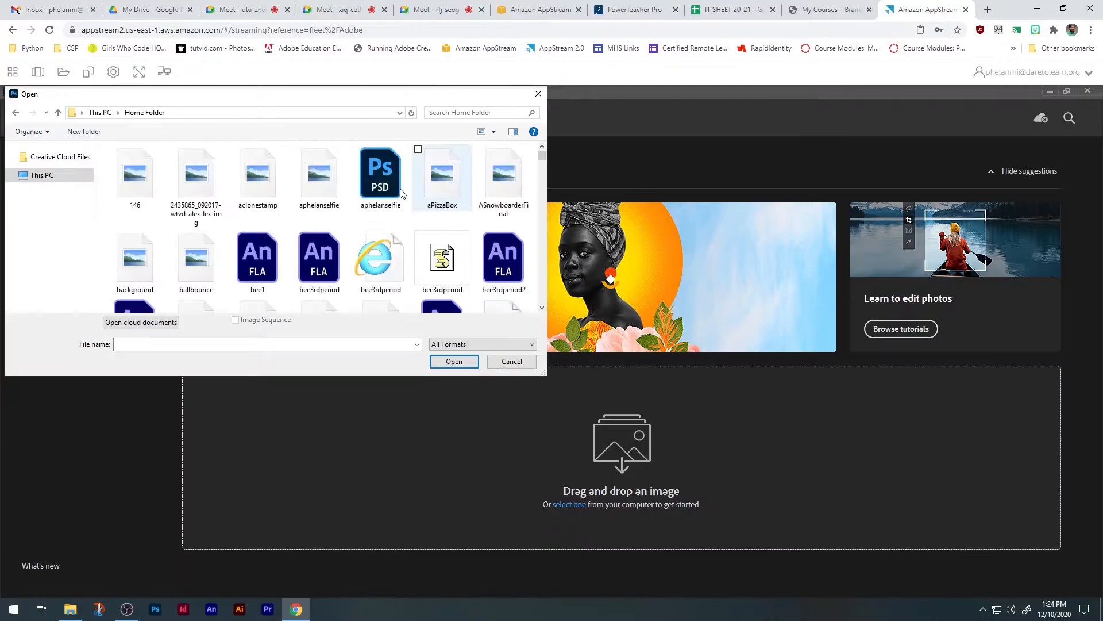
{"action": "left_click", "coordinate": [319, 179]}
{"action": "left_click", "coordinate": [458, 362]}
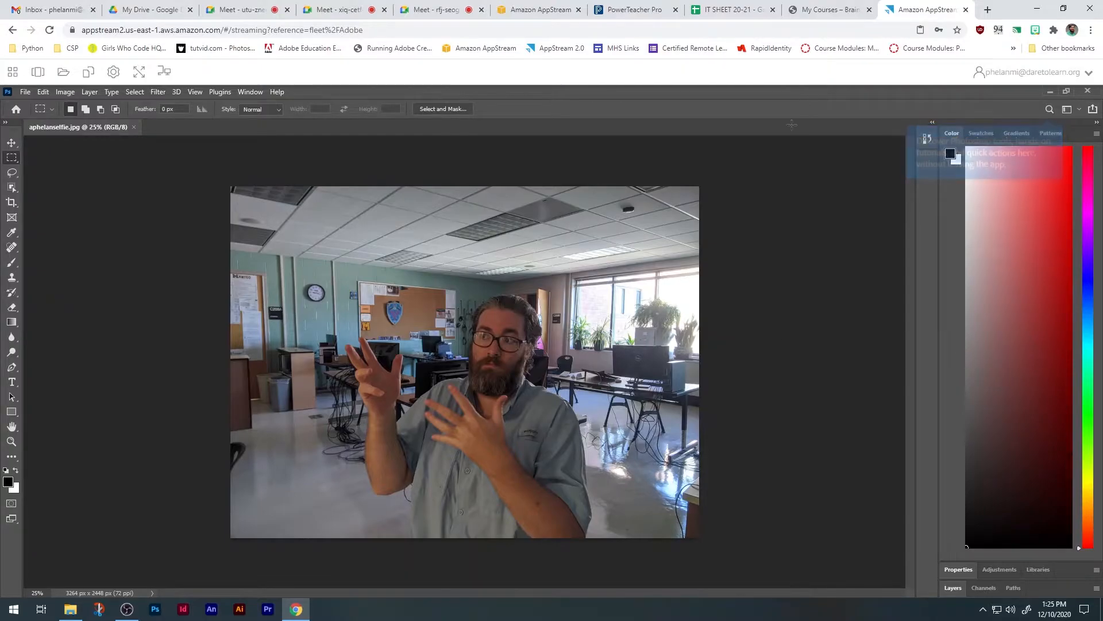
Step: Dock the Layers panel in its own column beside the canvas and unlock the Background layer
{"action": "left_click_drag", "start_coordinate": [955, 592], "coordinate": [912, 146]}
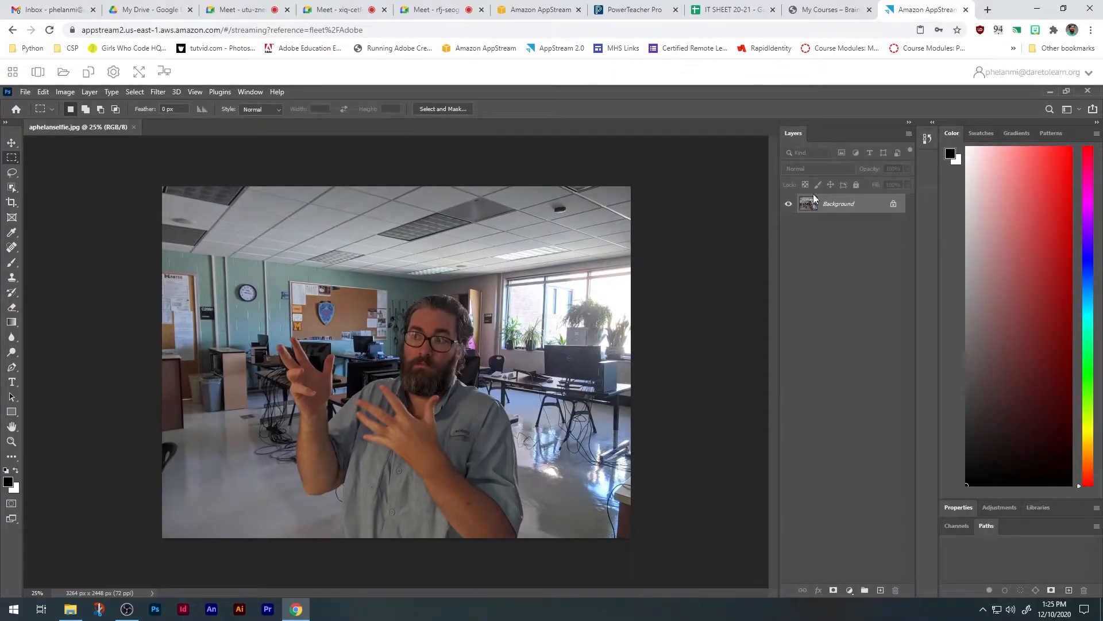
{"action": "left_click", "coordinate": [896, 204]}
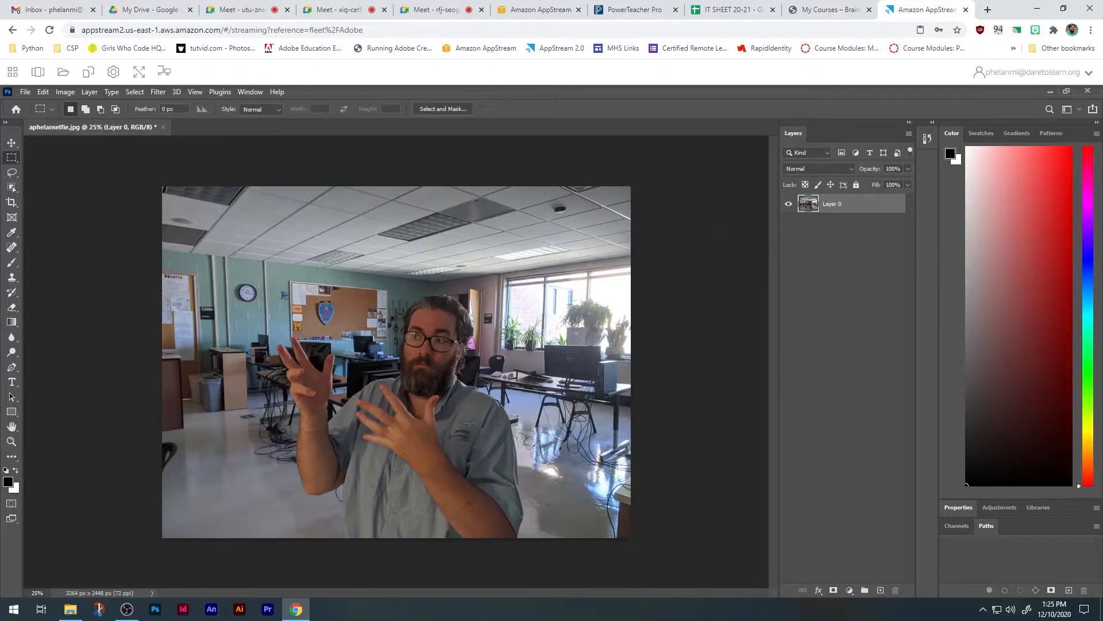
Step: Select the man with the Object Selection tool and refine the selection in Select and Mask with Smooth 22 and a slight Feather
{"action": "left_click", "coordinate": [11, 189]}
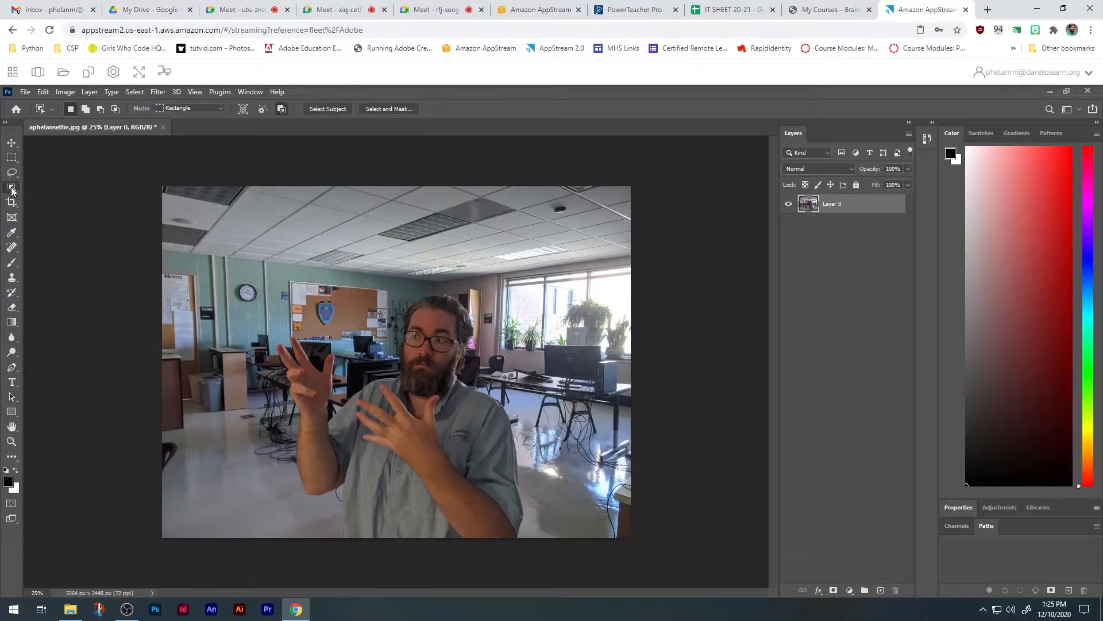
{"action": "left_click_drag", "start_coordinate": [265, 295], "coordinate": [528, 543]}
{"action": "left_click", "coordinate": [381, 108]}
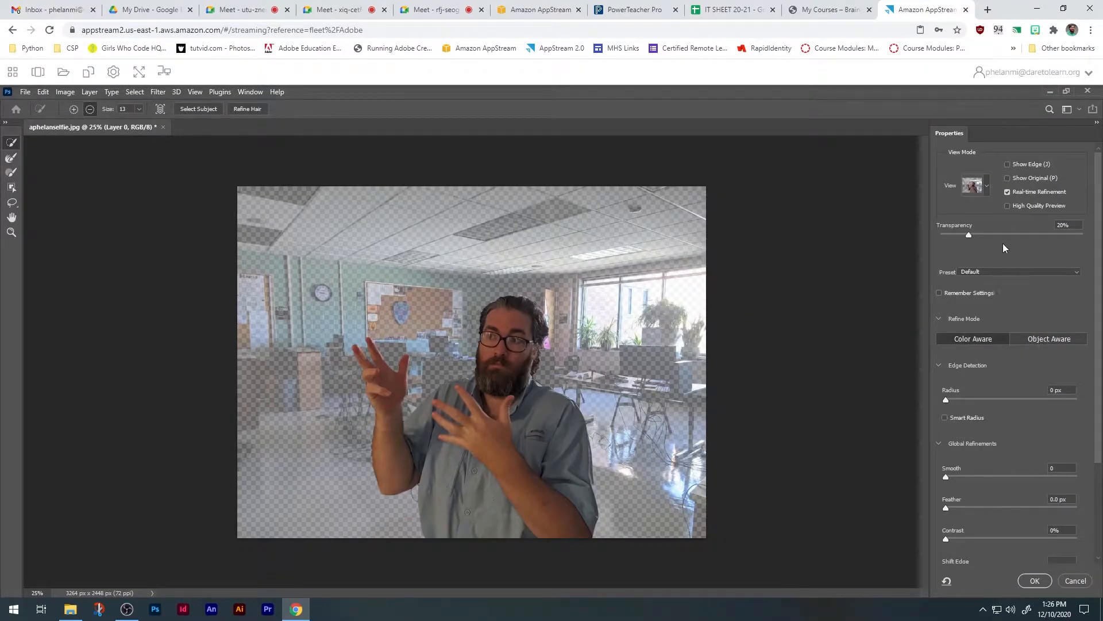
{"action": "left_click_drag", "start_coordinate": [946, 477], "coordinate": [951, 478]}
{"action": "left_click", "coordinate": [974, 478]}
{"action": "left_click", "coordinate": [977, 507]}
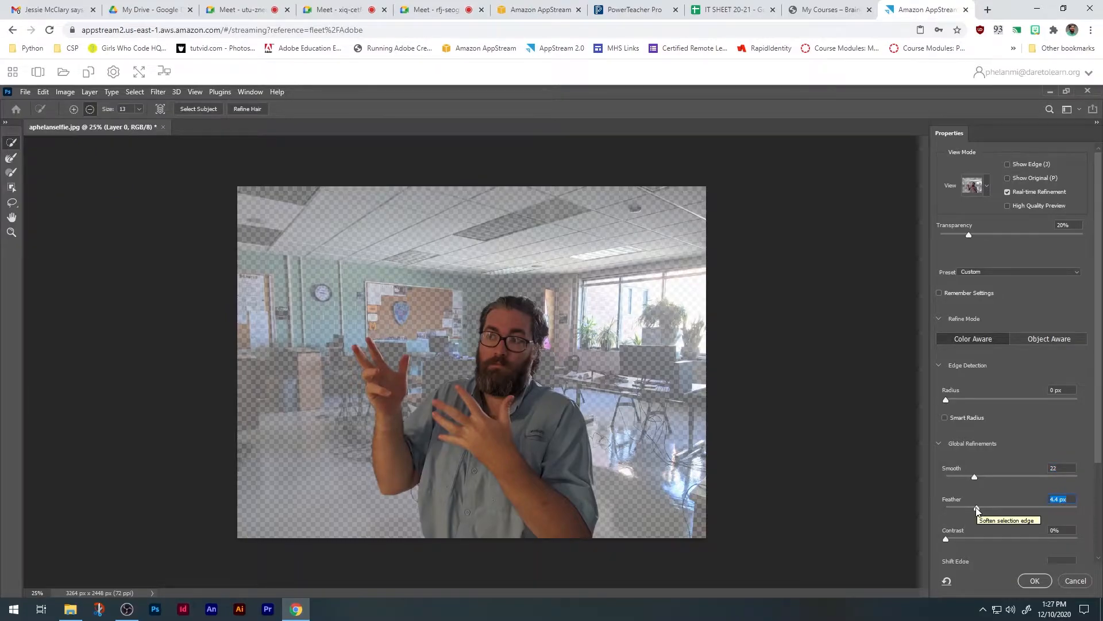
{"action": "left_click_drag", "start_coordinate": [977, 508], "coordinate": [975, 508]}
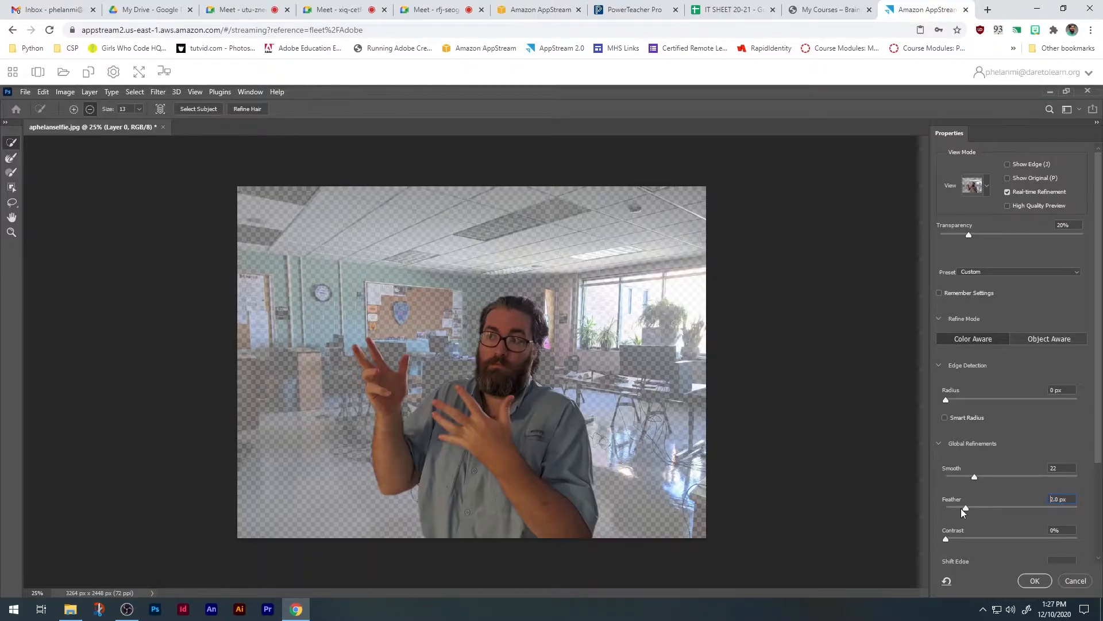
{"action": "left_click", "coordinate": [962, 508]}
{"action": "left_click", "coordinate": [1034, 581]}
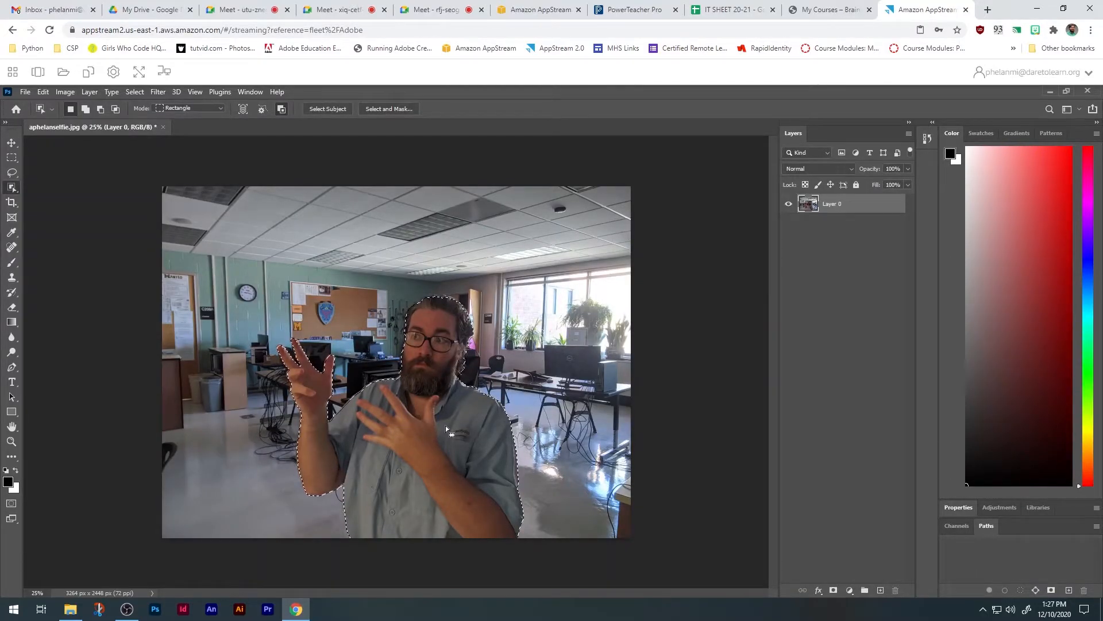
Step: Copy the selected man to a new layer and toggle the original photo layer's visibility to check the cutout
{"action": "right_click", "coordinate": [432, 341]}
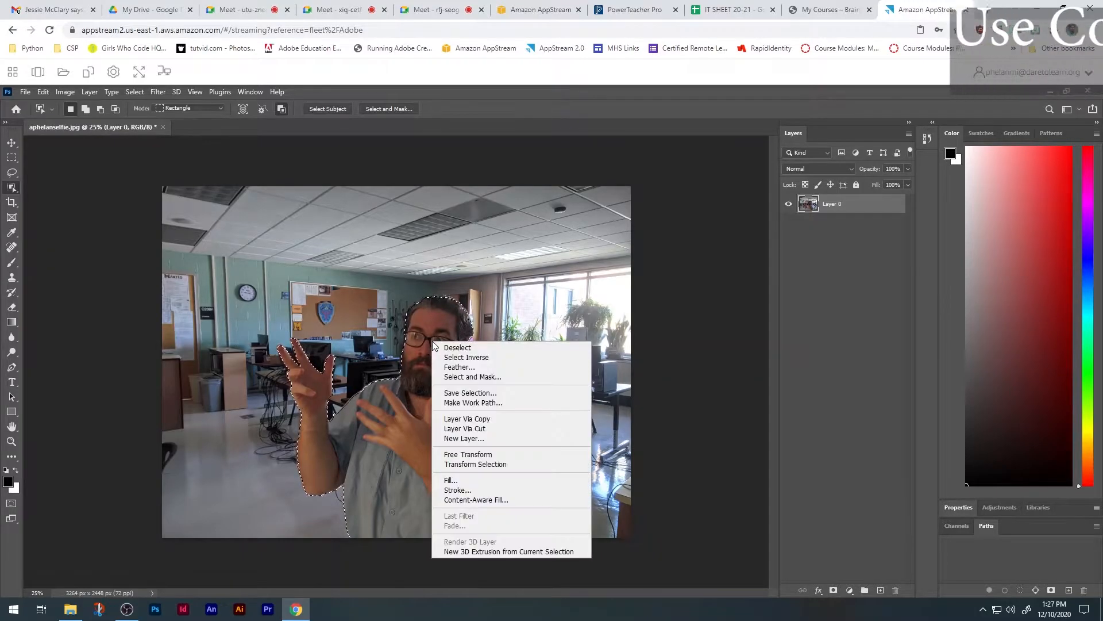
{"action": "left_click", "coordinate": [502, 419]}
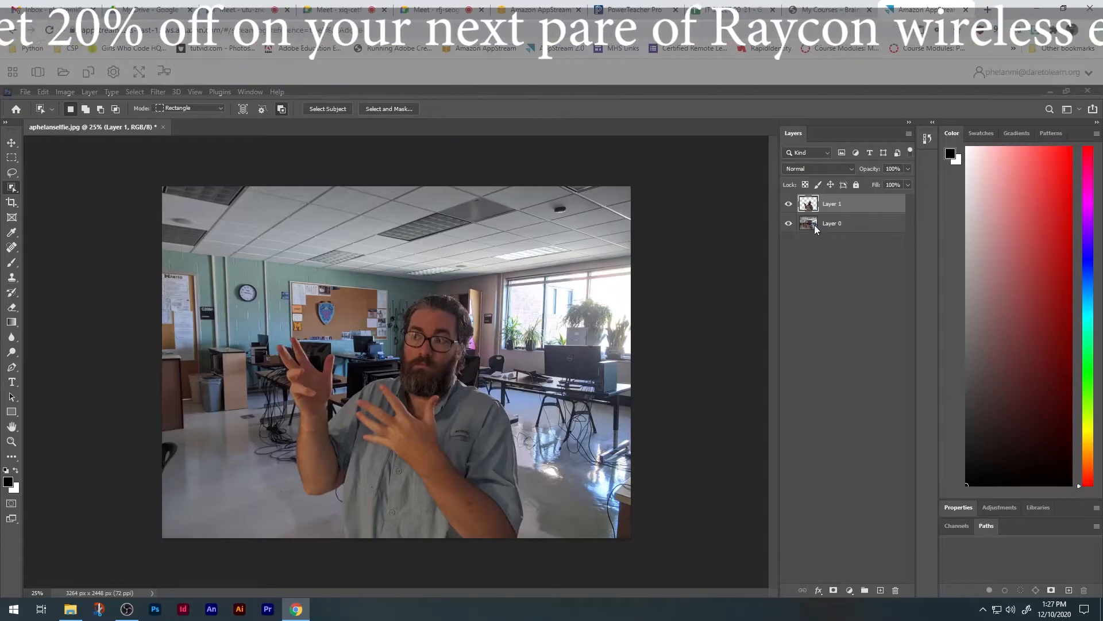
{"action": "left_click", "coordinate": [789, 224]}
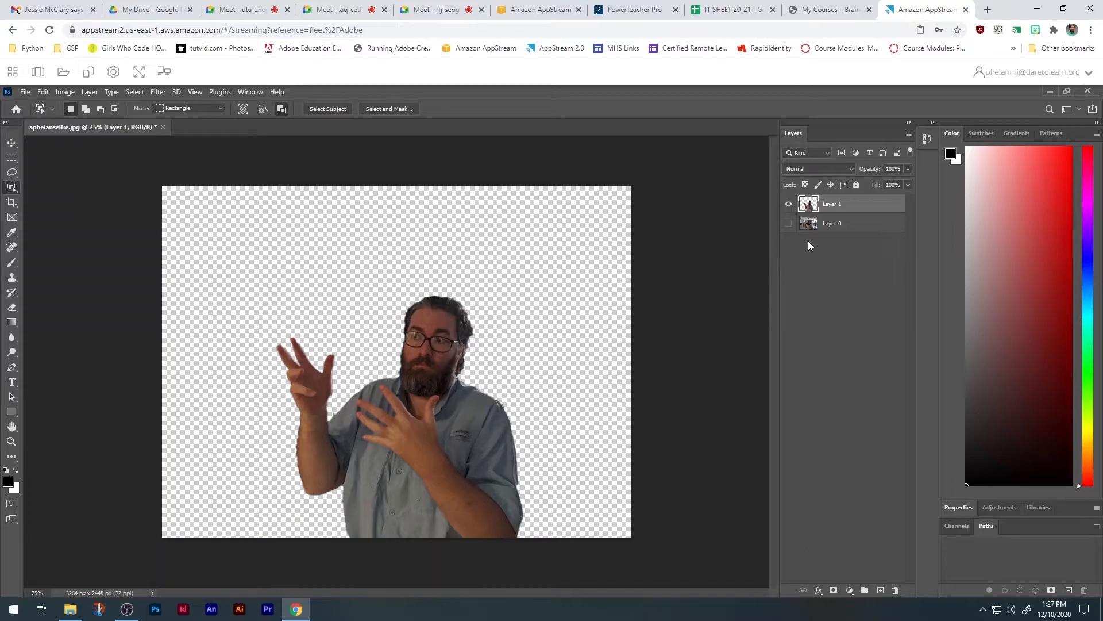
{"action": "left_click", "coordinate": [788, 224]}
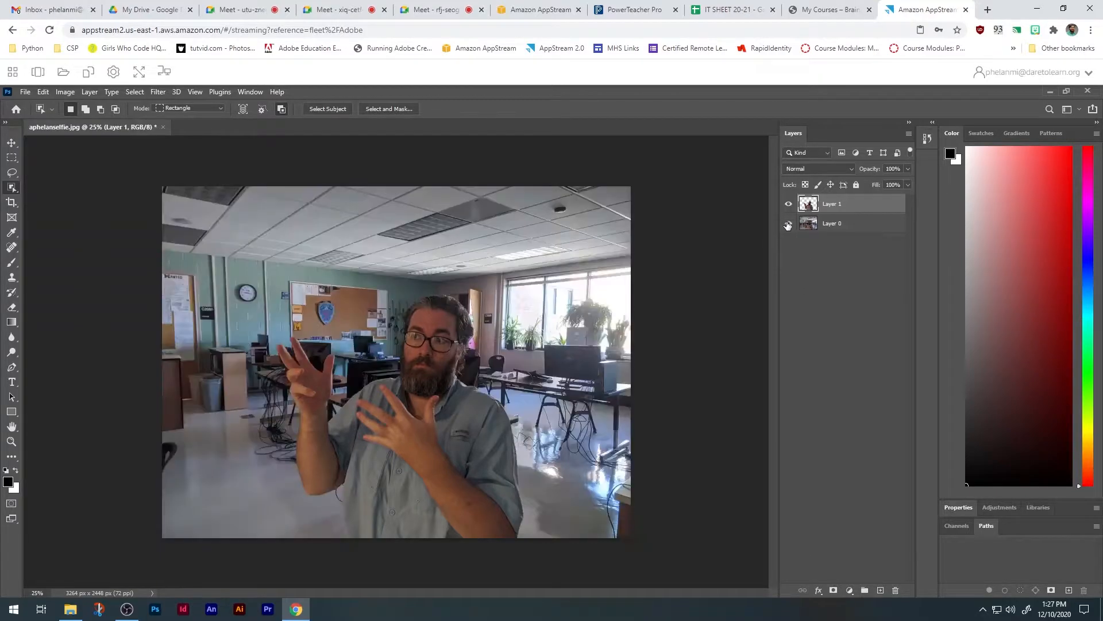
{"action": "left_click", "coordinate": [788, 224]}
{"action": "left_click", "coordinate": [788, 224]}
Step: Add a new layer directly beneath the cutout and fill it with bright green (#7bff00) using the Paint Bucket
{"action": "left_click", "coordinate": [882, 591]}
{"action": "mouse_move", "coordinate": [834, 215]}
{"action": "left_mouse_down"}
{"action": "mouse_move", "coordinate": [839, 226]}
{"action": "mouse_move", "coordinate": [833, 202]}
{"action": "left_mouse_up"}
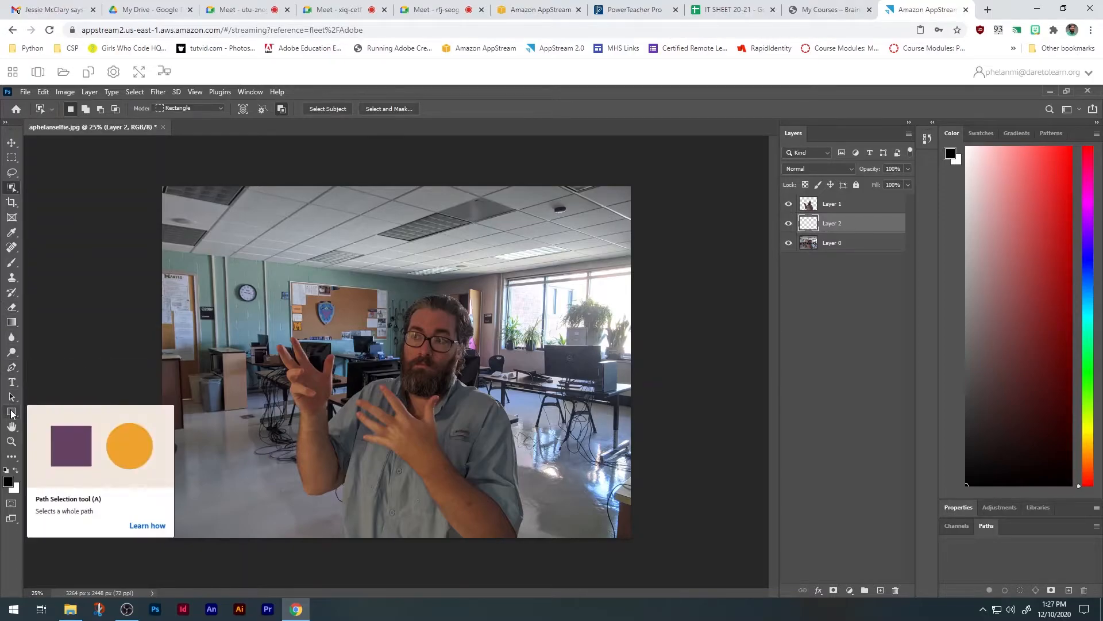
{"action": "left_click", "coordinate": [13, 325]}
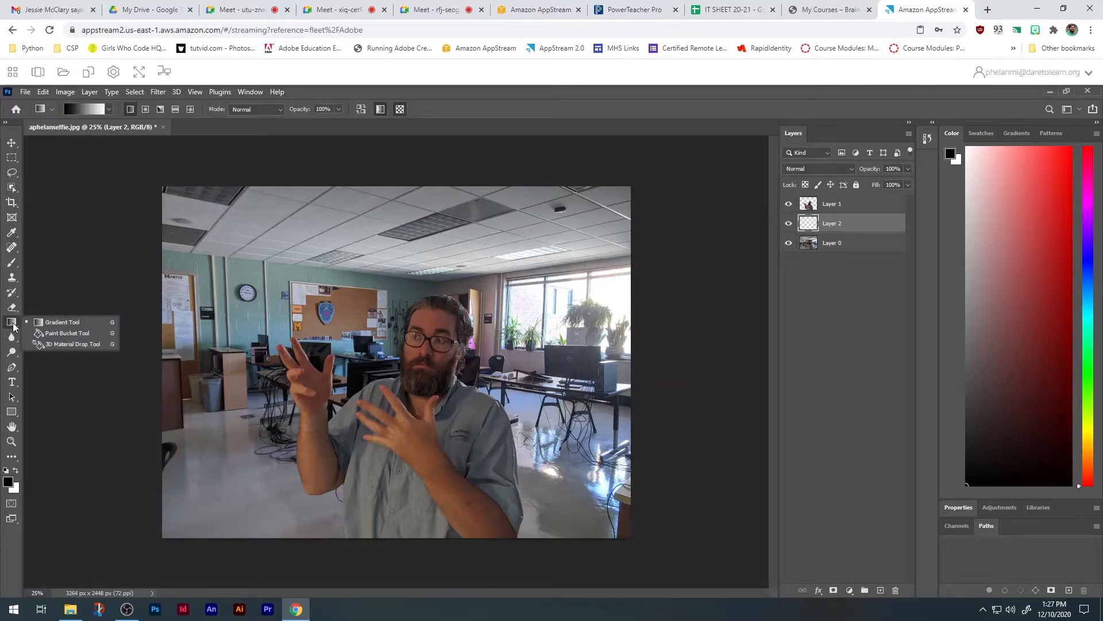
{"action": "left_click", "coordinate": [62, 332]}
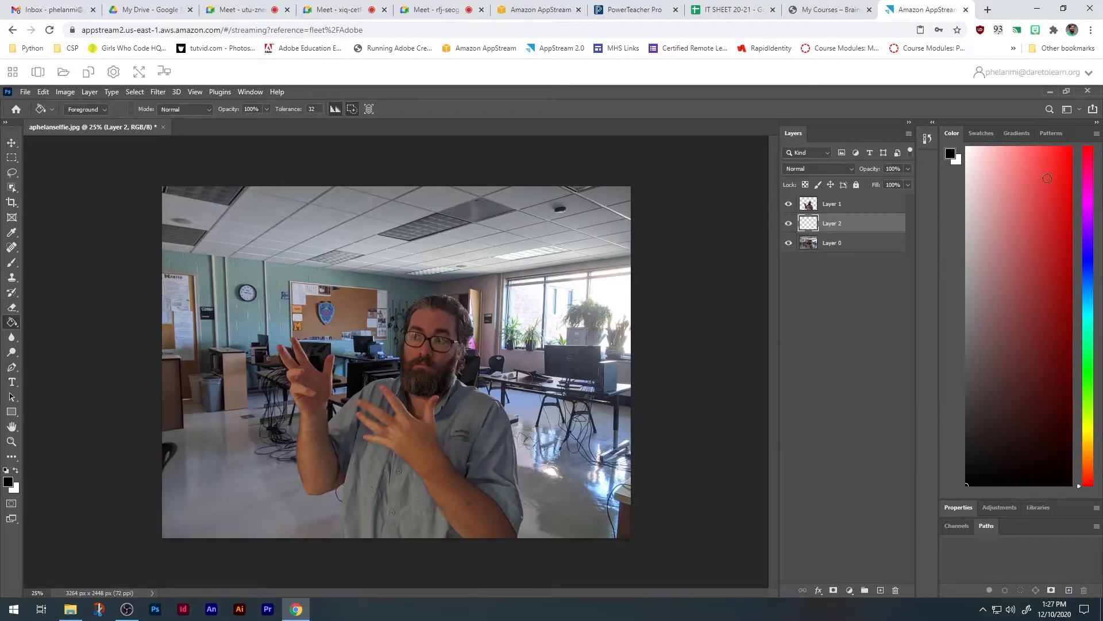
{"action": "left_click_drag", "start_coordinate": [1095, 248], "coordinate": [1094, 409]}
{"action": "left_click_drag", "start_coordinate": [1053, 179], "coordinate": [1070, 137]}
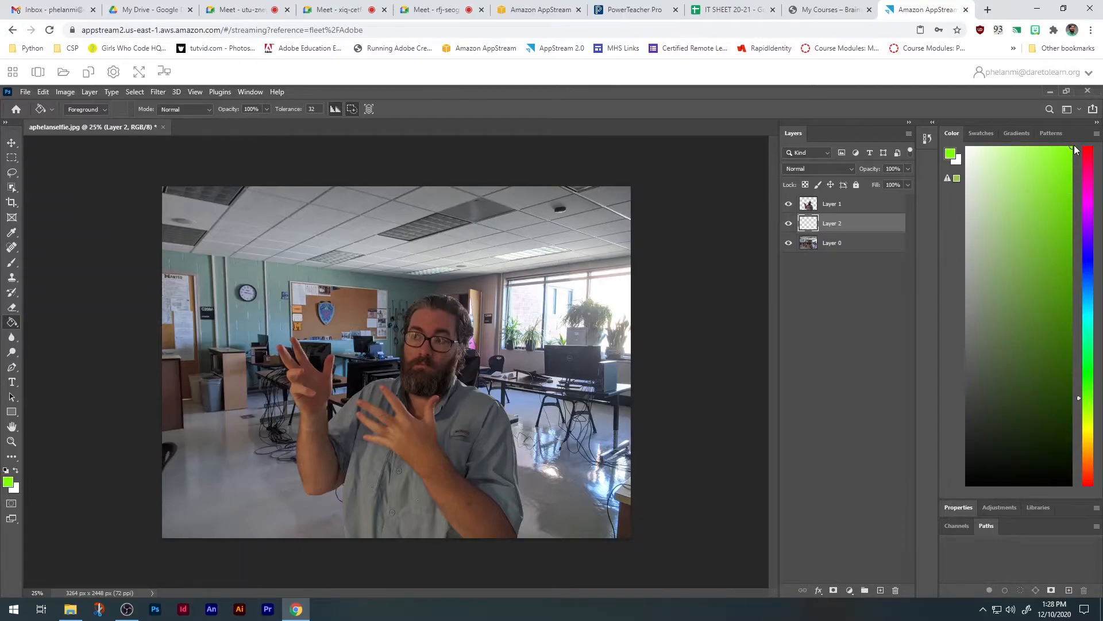
{"action": "left_click", "coordinate": [269, 263]}
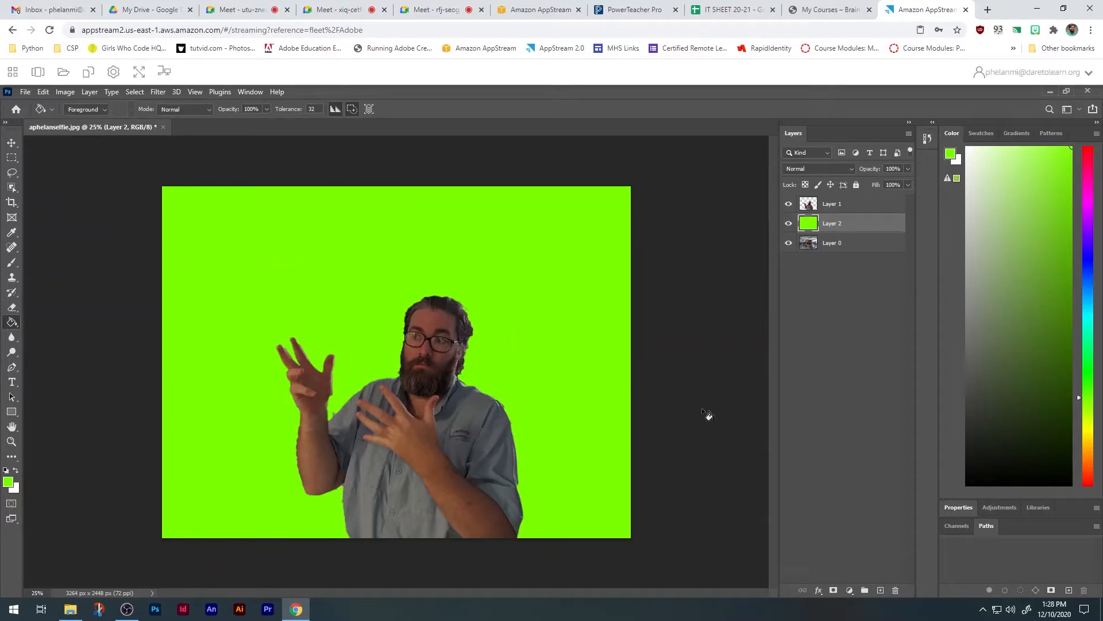
Step: Add a Stroke layer style to the cutout layer and set the stroke color to white
{"action": "left_click", "coordinate": [860, 205]}
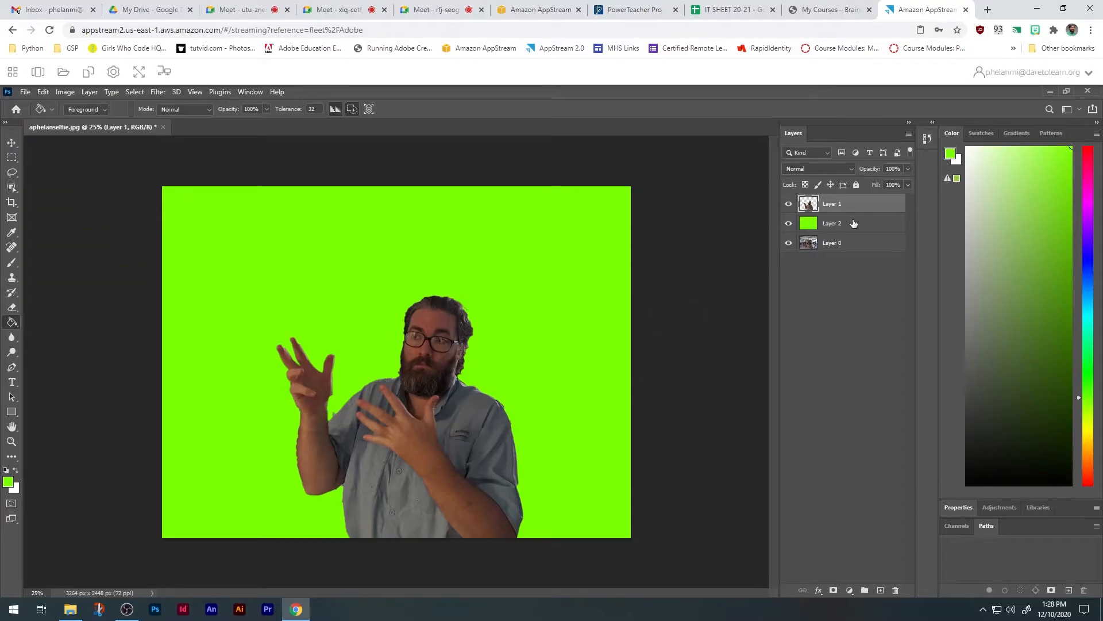
{"action": "double_click", "coordinate": [859, 204]}
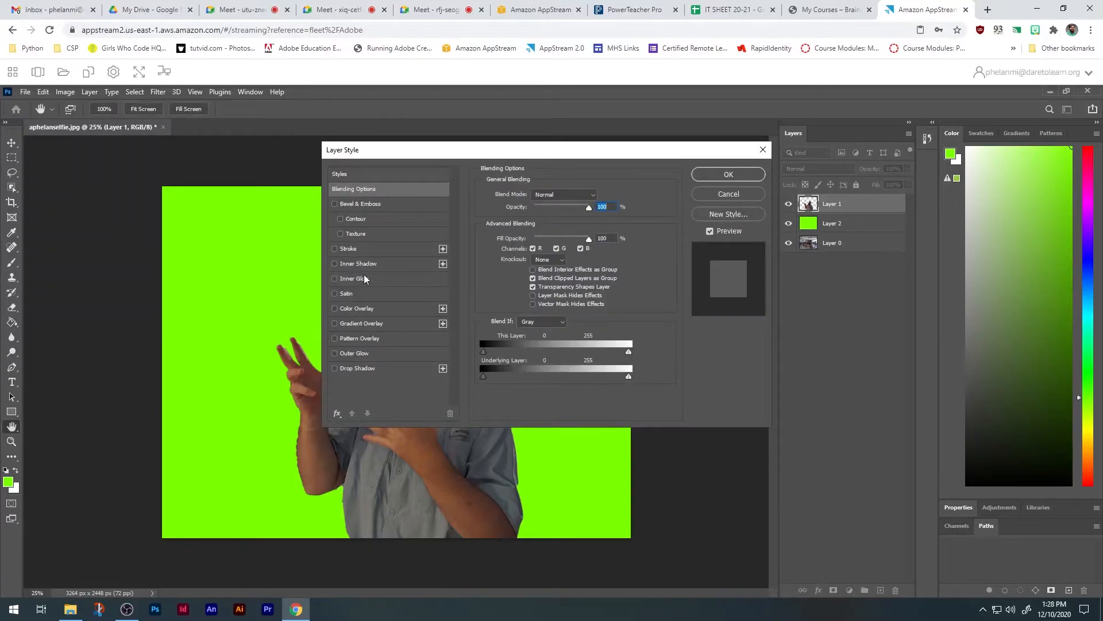
{"action": "left_click_drag", "start_coordinate": [466, 152], "coordinate": [676, 176]}
{"action": "left_click", "coordinate": [551, 262]}
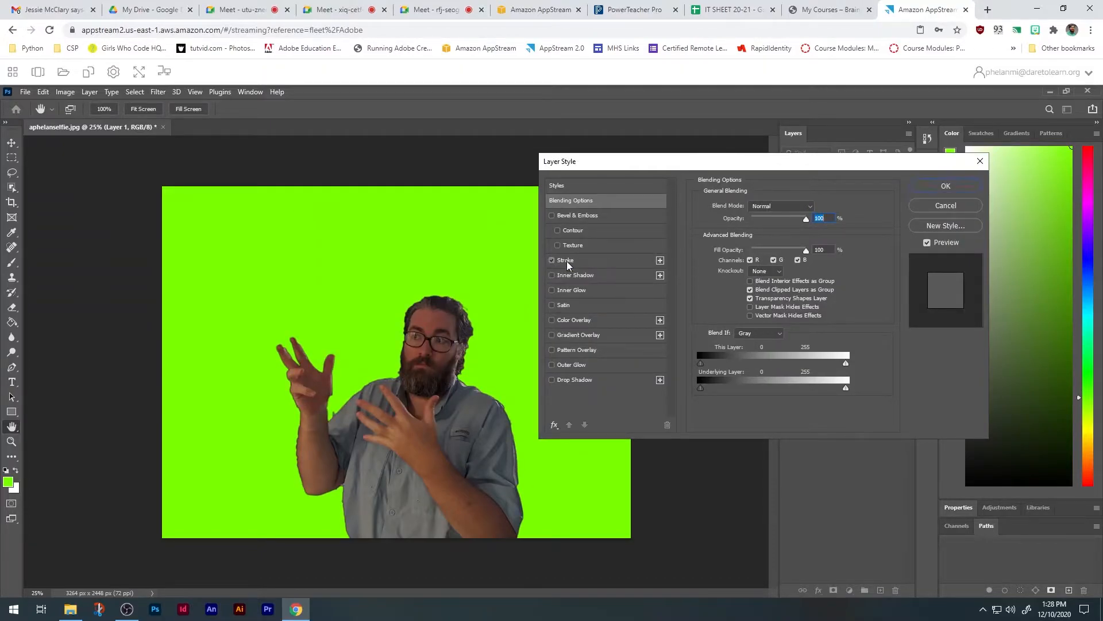
{"action": "left_click", "coordinate": [557, 261]}
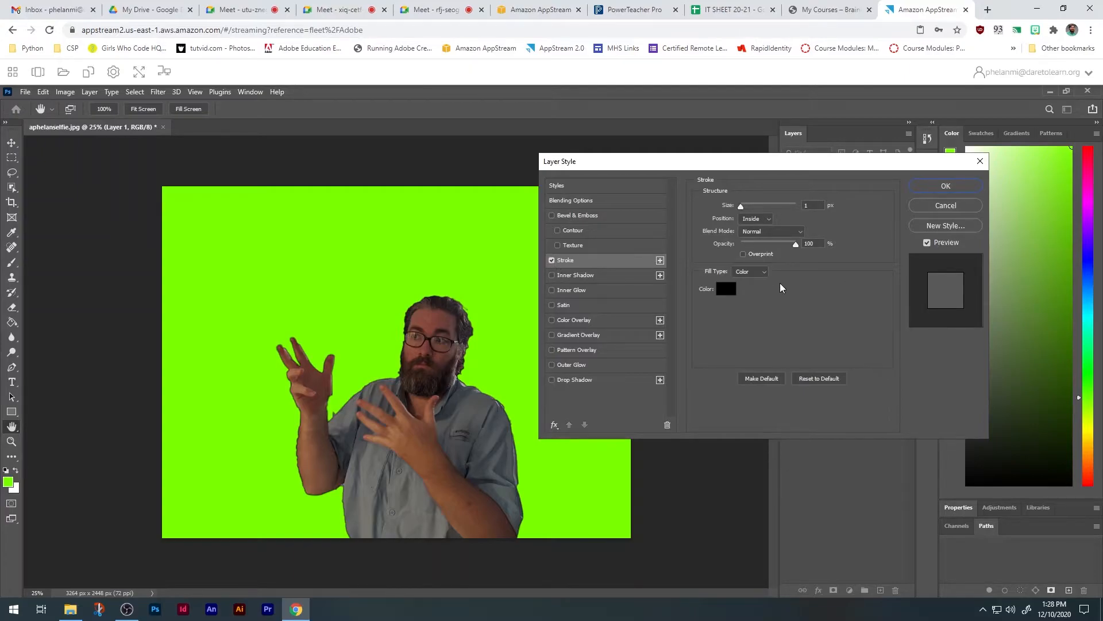
{"action": "left_click", "coordinate": [725, 289]}
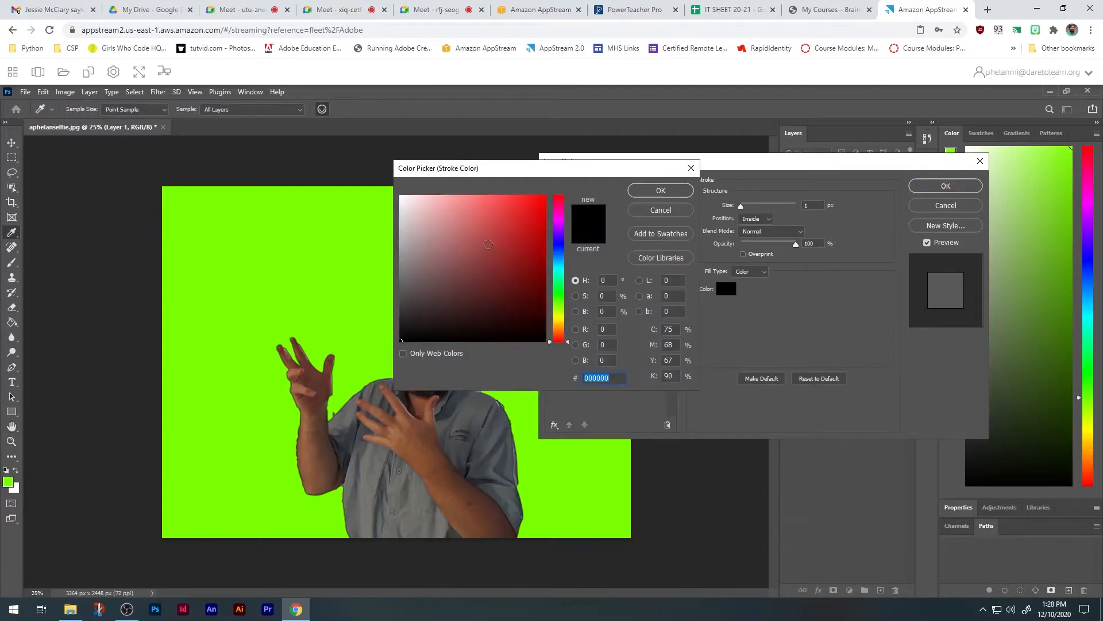
{"action": "left_click", "coordinate": [401, 201]}
{"action": "left_click", "coordinate": [659, 190]}
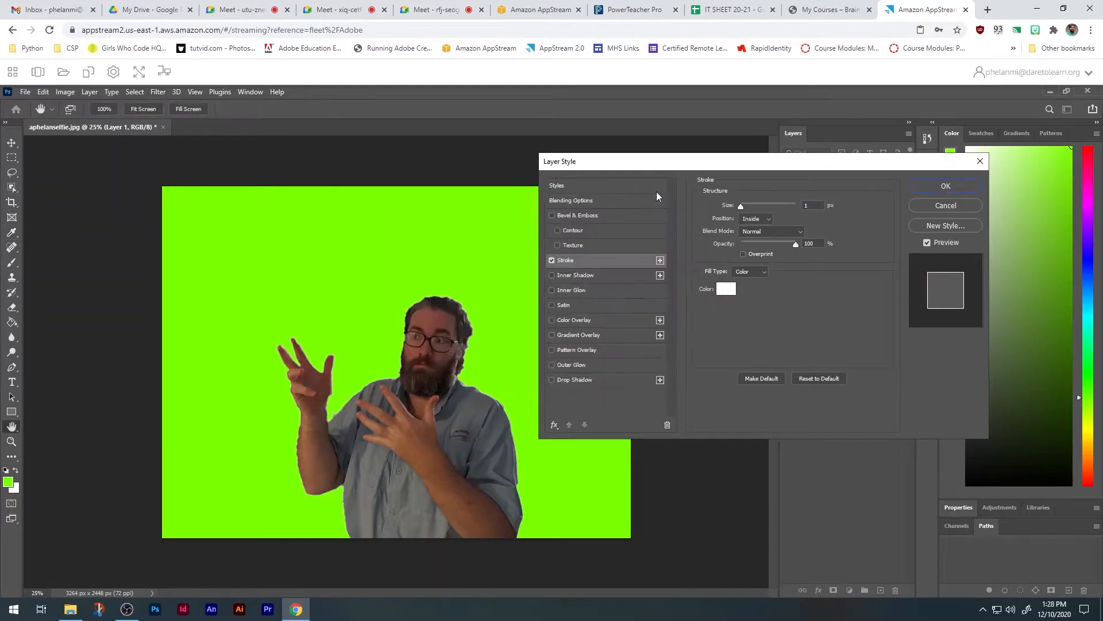
Step: Set the stroke's position to Outside and its size to 24 px
{"action": "mouse_move", "coordinate": [741, 207]}
{"action": "left_mouse_down"}
{"action": "mouse_move", "coordinate": [758, 207]}
{"action": "mouse_move", "coordinate": [746, 206]}
{"action": "left_mouse_up"}
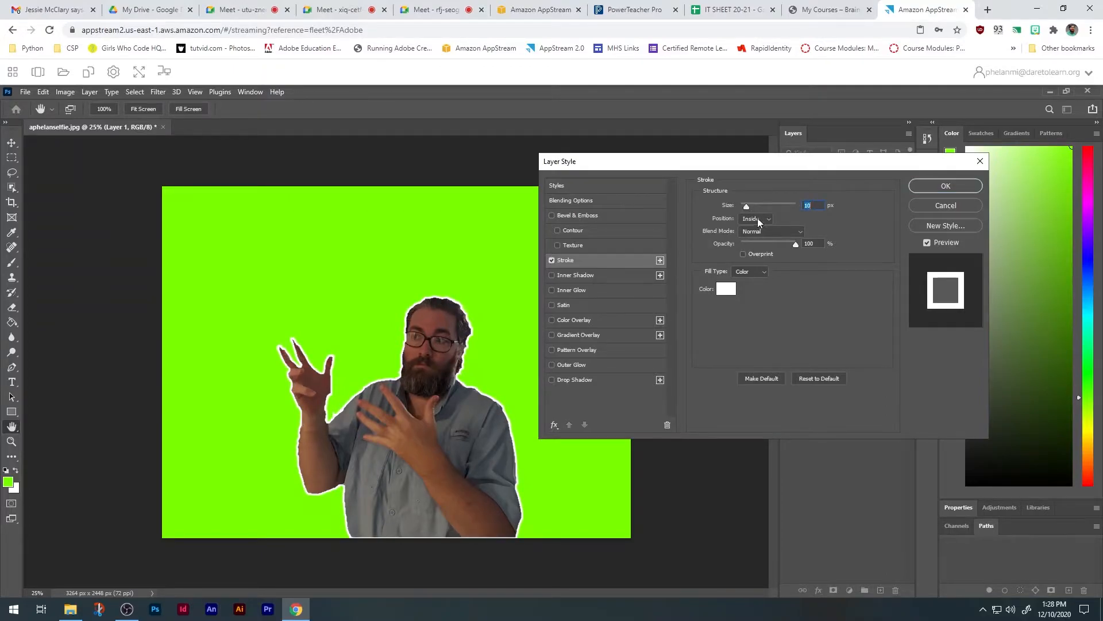
{"action": "left_click", "coordinate": [749, 228]}
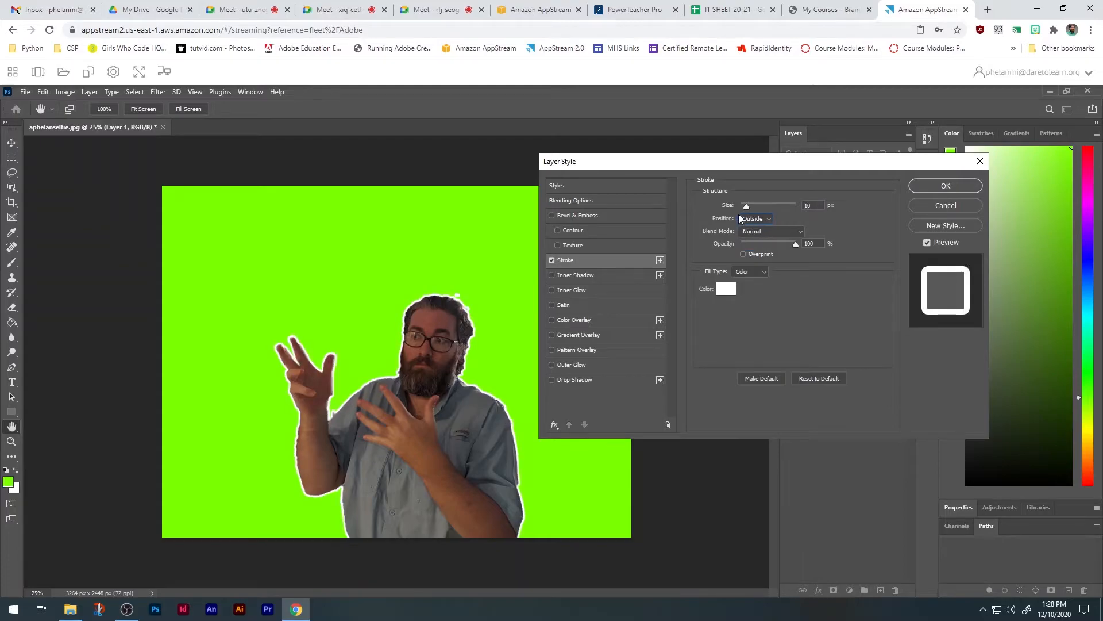
{"action": "left_click_drag", "start_coordinate": [747, 206], "coordinate": [751, 205]}
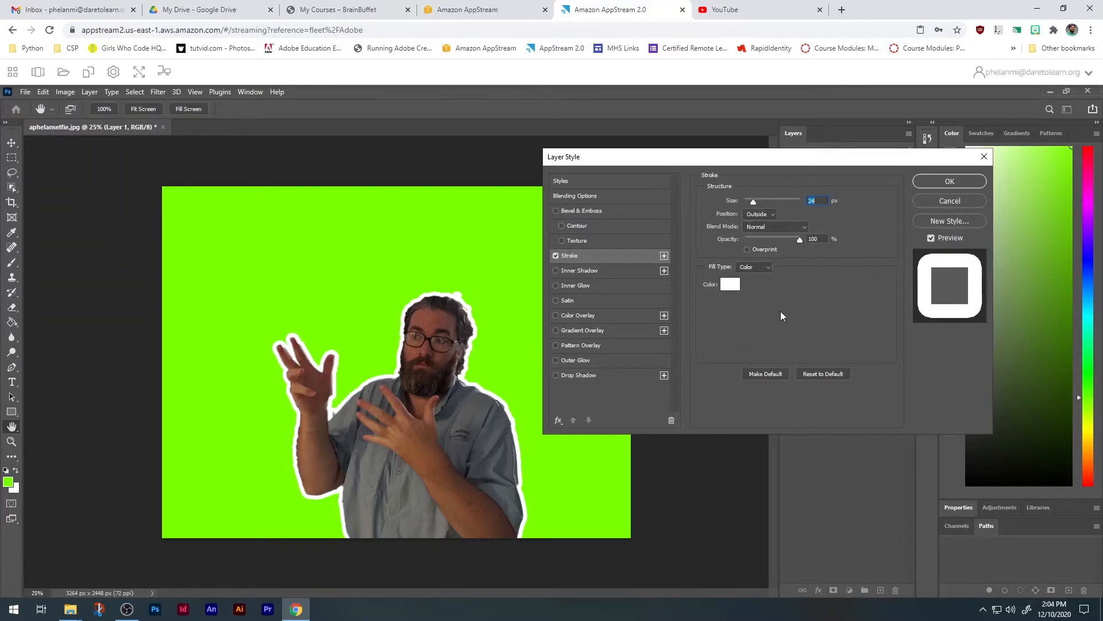
Step: Preview a teal stroke color, return it to white (#ffffff) and apply the layer style to the cutout
{"action": "left_click", "coordinate": [730, 284]}
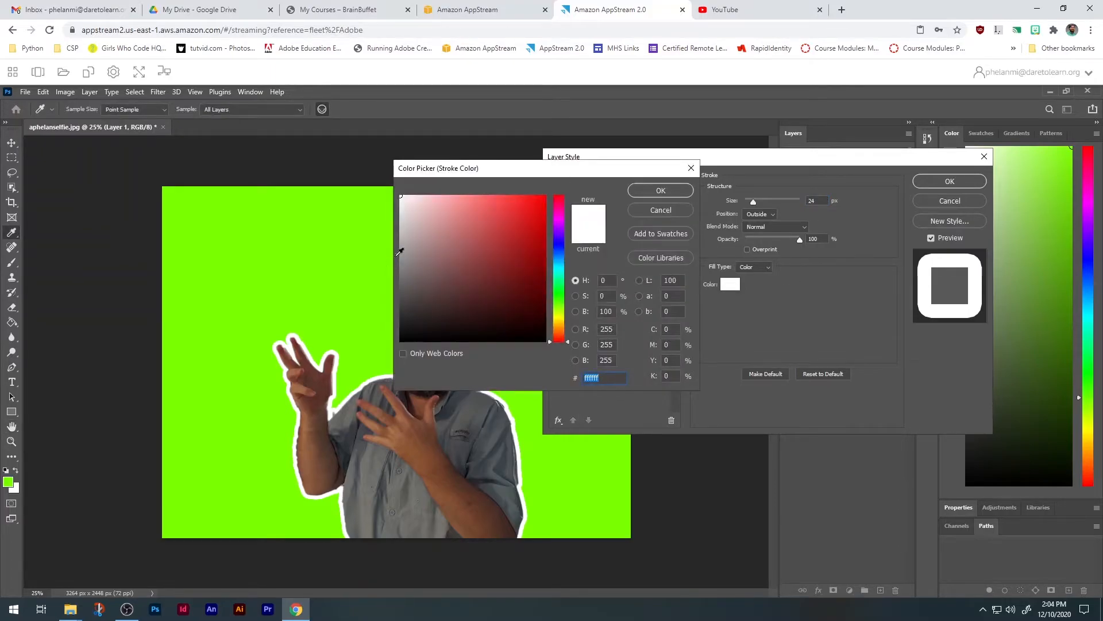
{"action": "mouse_move", "coordinate": [558, 284]}
{"action": "left_mouse_down"}
{"action": "mouse_move", "coordinate": [557, 306]}
{"action": "mouse_move", "coordinate": [557, 277]}
{"action": "left_mouse_up"}
{"action": "mouse_move", "coordinate": [499, 259]}
{"action": "left_mouse_down"}
{"action": "mouse_move", "coordinate": [473, 215]}
{"action": "mouse_move", "coordinate": [518, 244]}
{"action": "mouse_move", "coordinate": [401, 195]}
{"action": "left_mouse_up"}
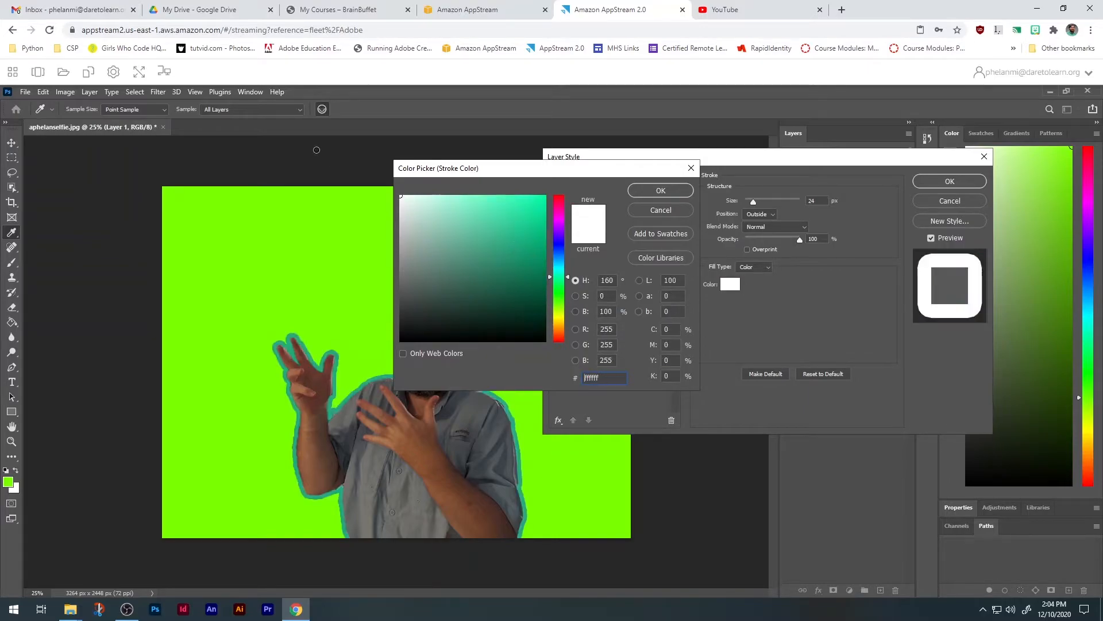
{"action": "left_click", "coordinate": [661, 190]}
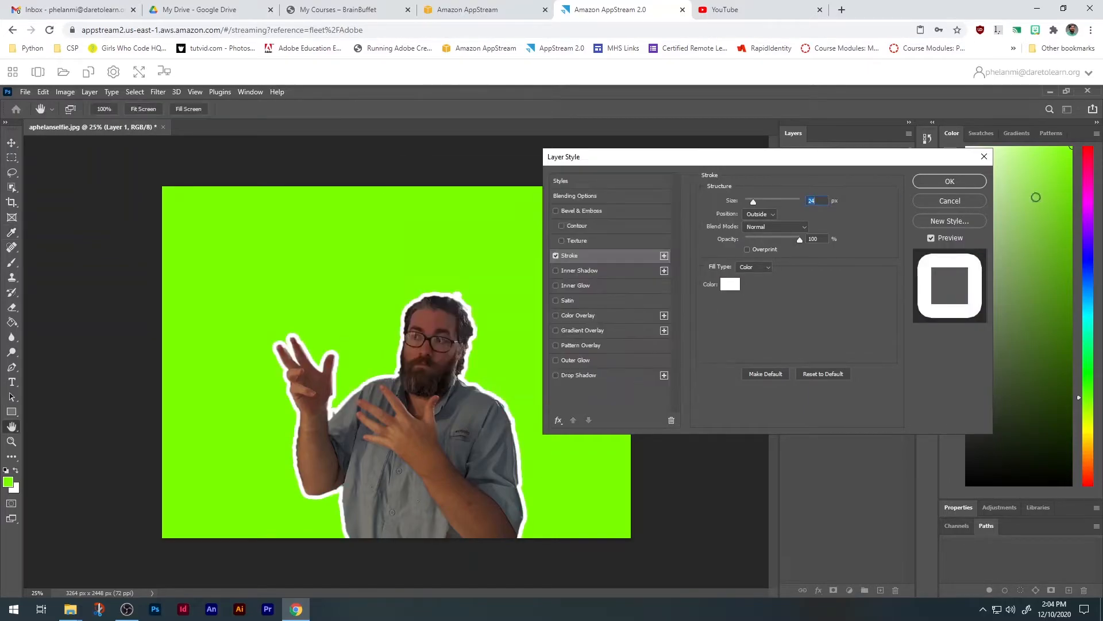
{"action": "left_click", "coordinate": [953, 179]}
Step: Recolor the green background layer (Layer 2) yellow (#f6ff00) using the Paint Bucket
{"action": "left_click", "coordinate": [800, 242]}
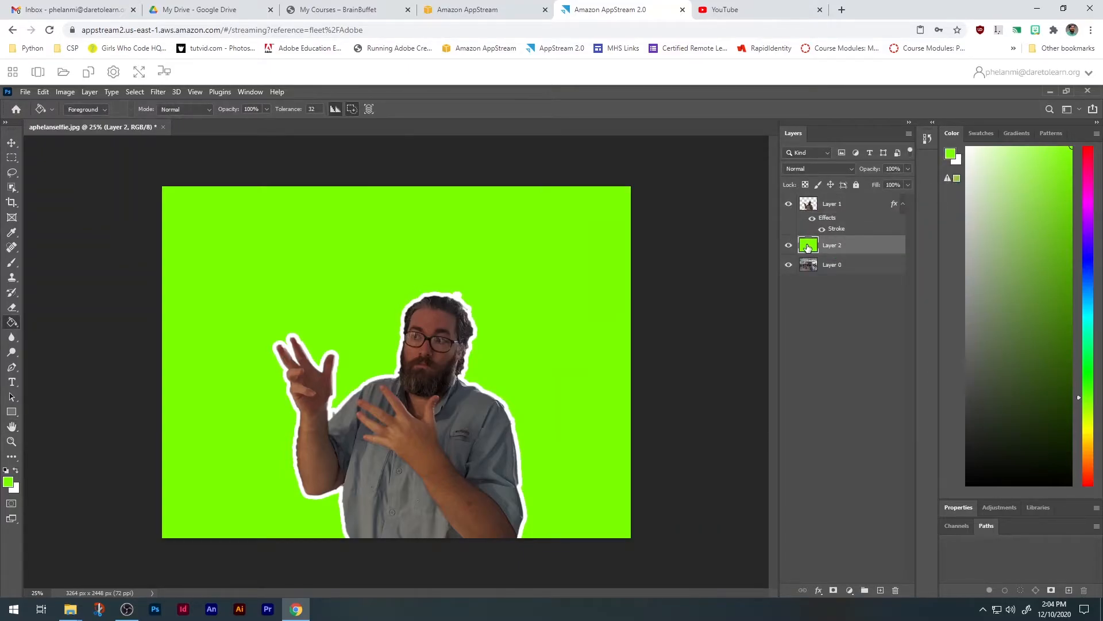
{"action": "left_click", "coordinate": [8, 482]}
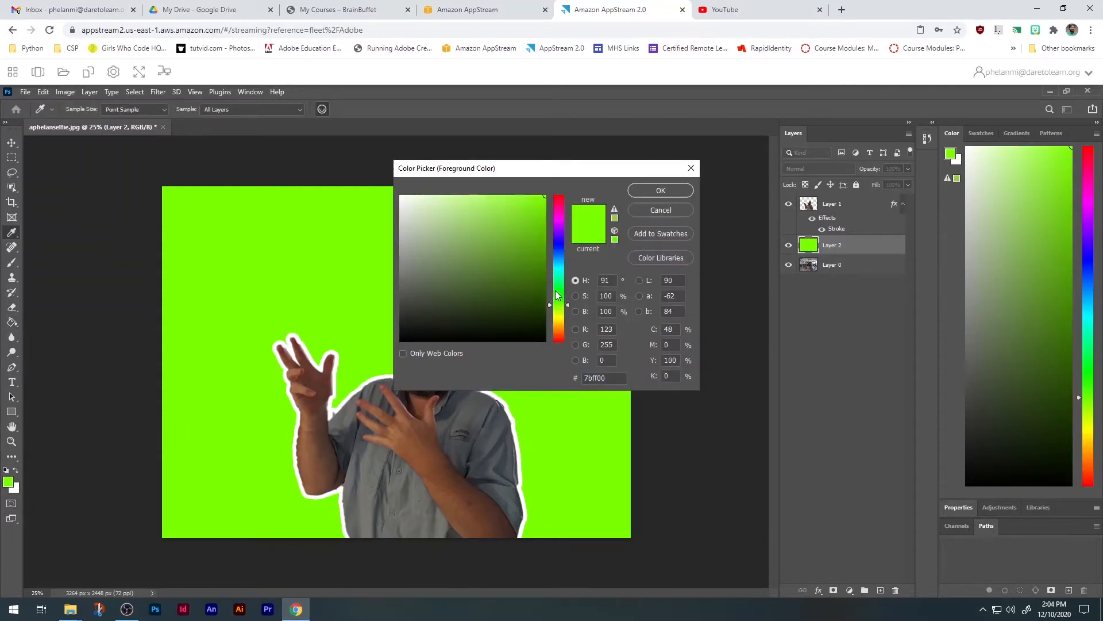
{"action": "left_click_drag", "start_coordinate": [556, 308], "coordinate": [560, 316]}
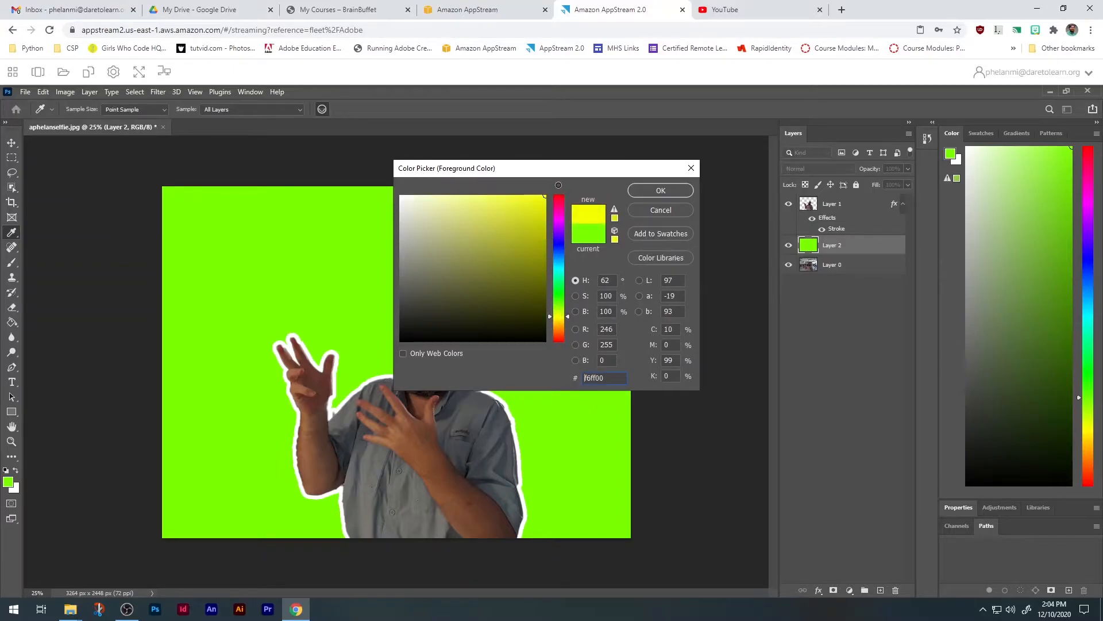
{"action": "left_click", "coordinate": [655, 189]}
{"action": "left_click", "coordinate": [12, 321]}
{"action": "left_click", "coordinate": [276, 260]}
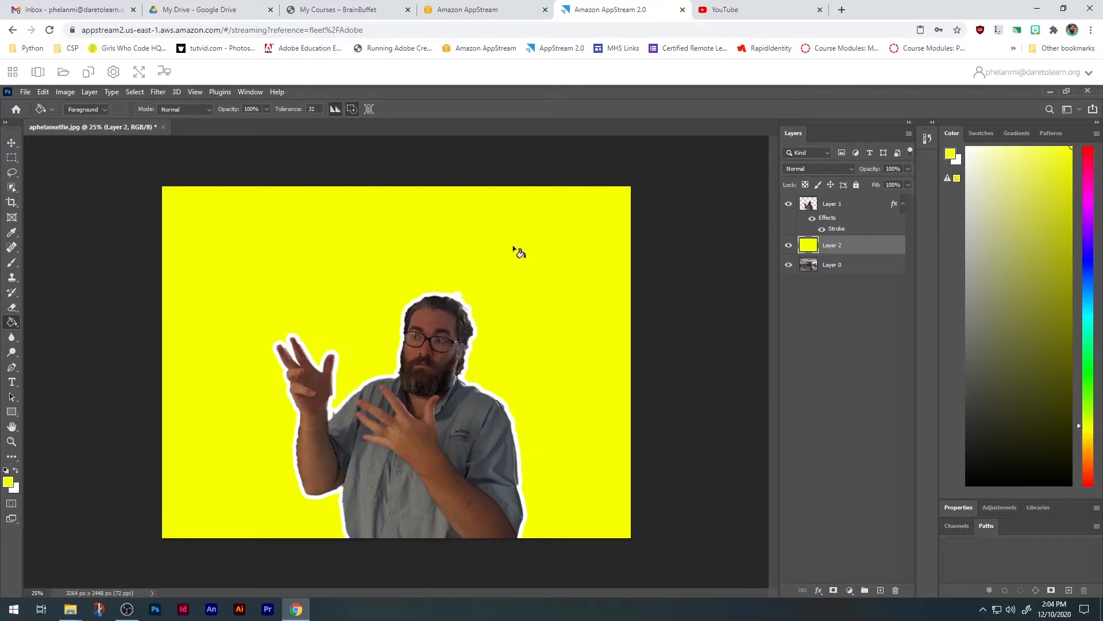
Step: Move the man's cutout layer horizontally to the right side of the canvas
{"action": "left_click", "coordinate": [849, 206]}
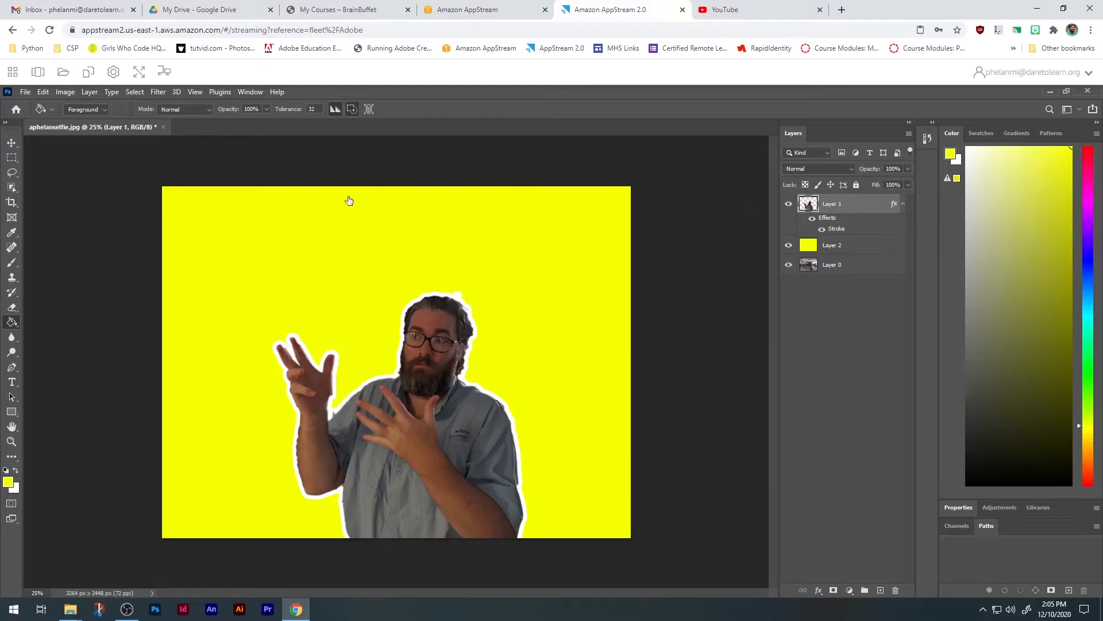
{"action": "left_click", "coordinate": [12, 142]}
{"action": "left_click_drag", "start_coordinate": [472, 418], "coordinate": [532, 418]}
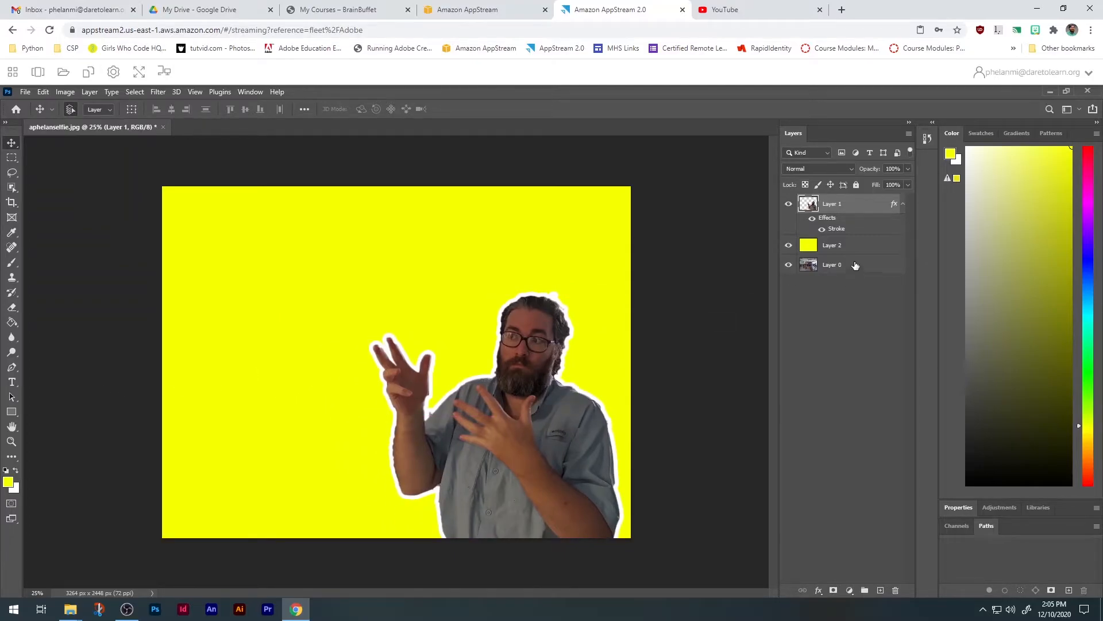
Step: Add a new layer above the cutout and set the Horizontal Type tool to Costa Std Bold at 60 pt
{"action": "left_click", "coordinate": [881, 592]}
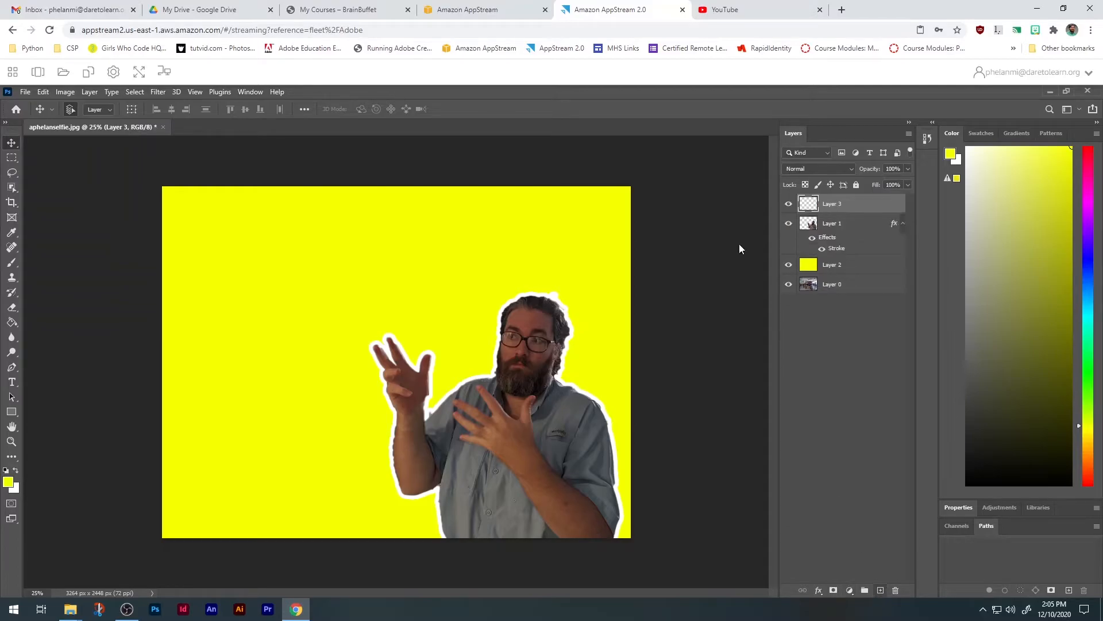
{"action": "left_click", "coordinate": [18, 385]}
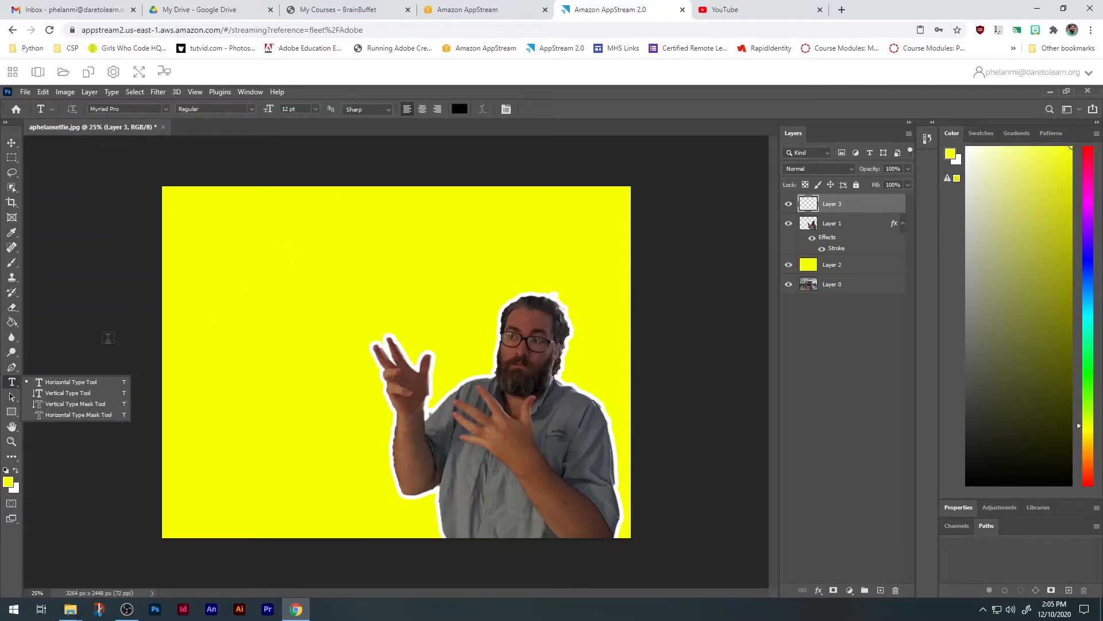
{"action": "left_click", "coordinate": [73, 381]}
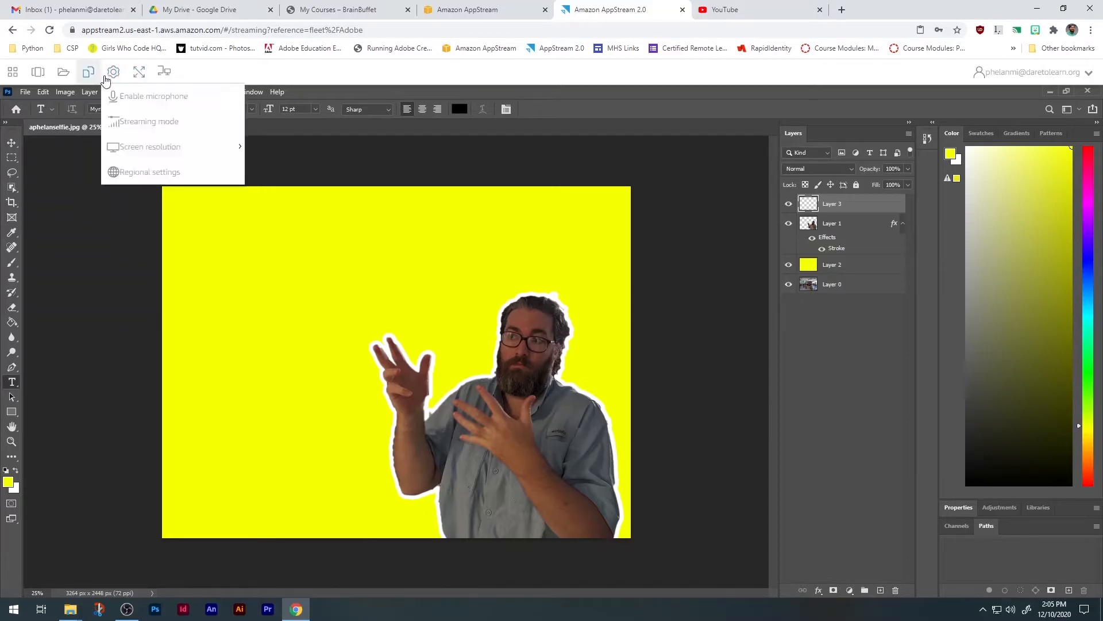
{"action": "left_click", "coordinate": [165, 108]}
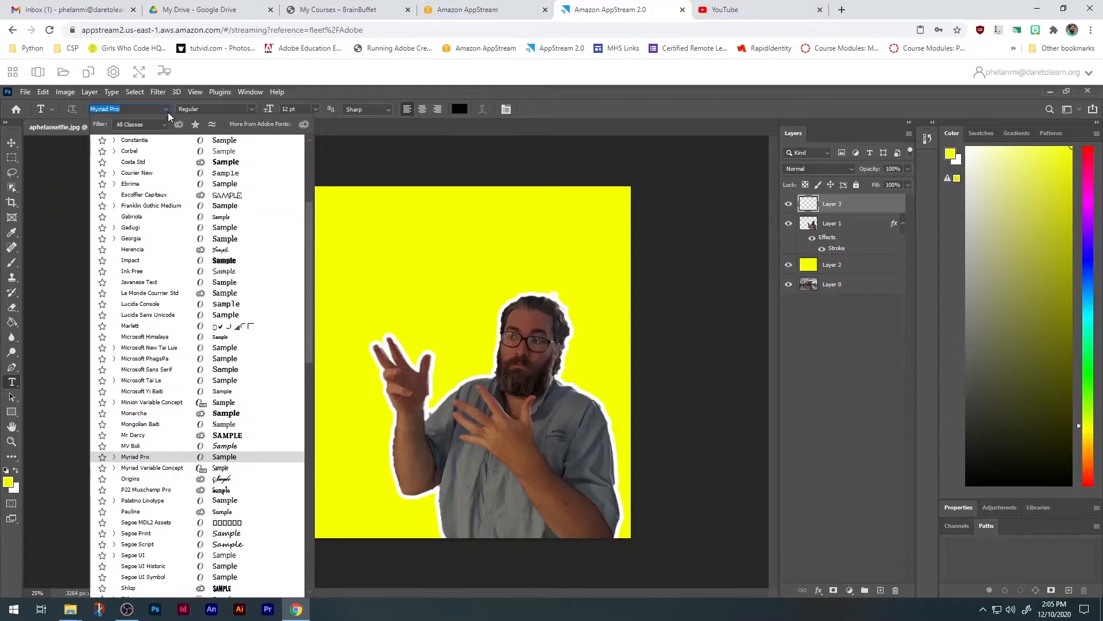
{"action": "left_click", "coordinate": [228, 163]}
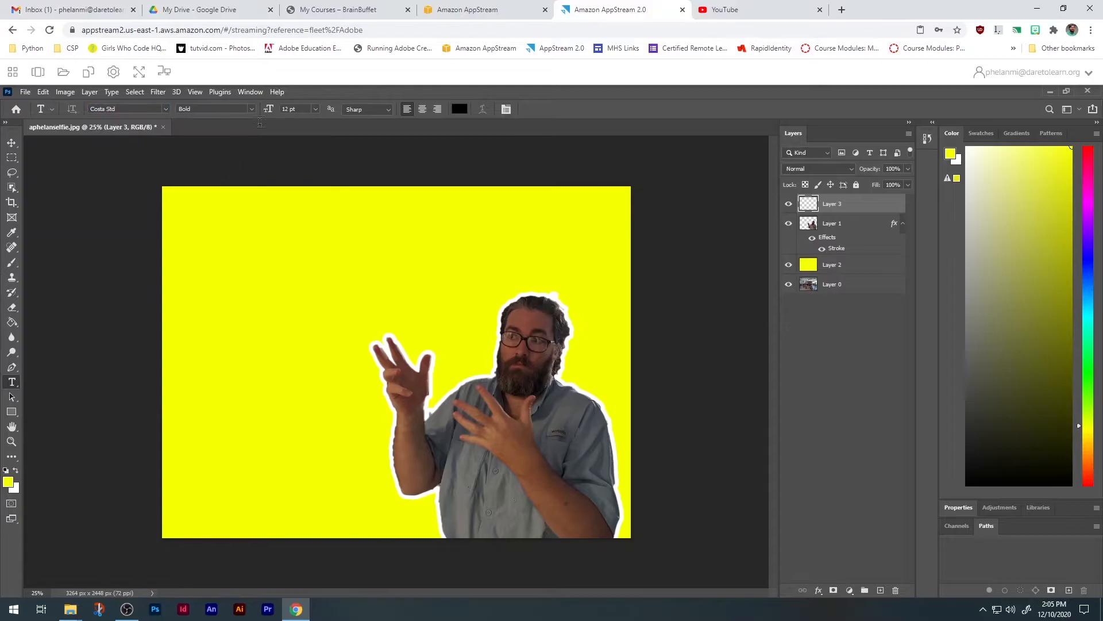
{"action": "left_click", "coordinate": [315, 109]}
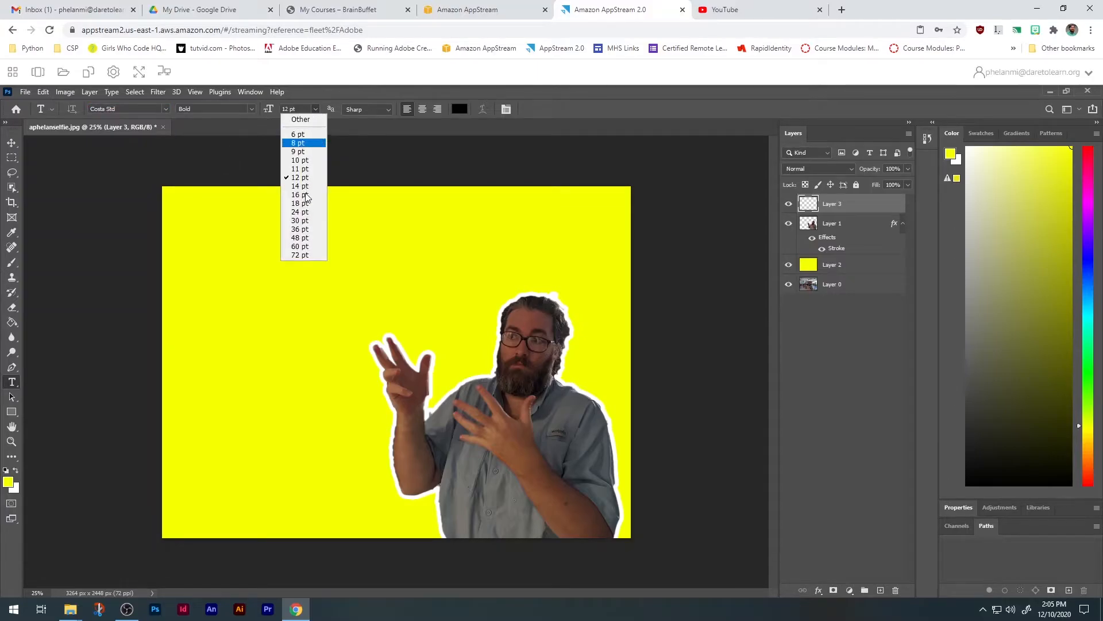
{"action": "left_click", "coordinate": [308, 247]}
Step: Draw a text box across the upper-left part of the canvas and enter "How to make a youtube thumbnail"
{"action": "left_click_drag", "start_coordinate": [185, 206], "coordinate": [447, 327]}
{"action": "type", "text": "H"}
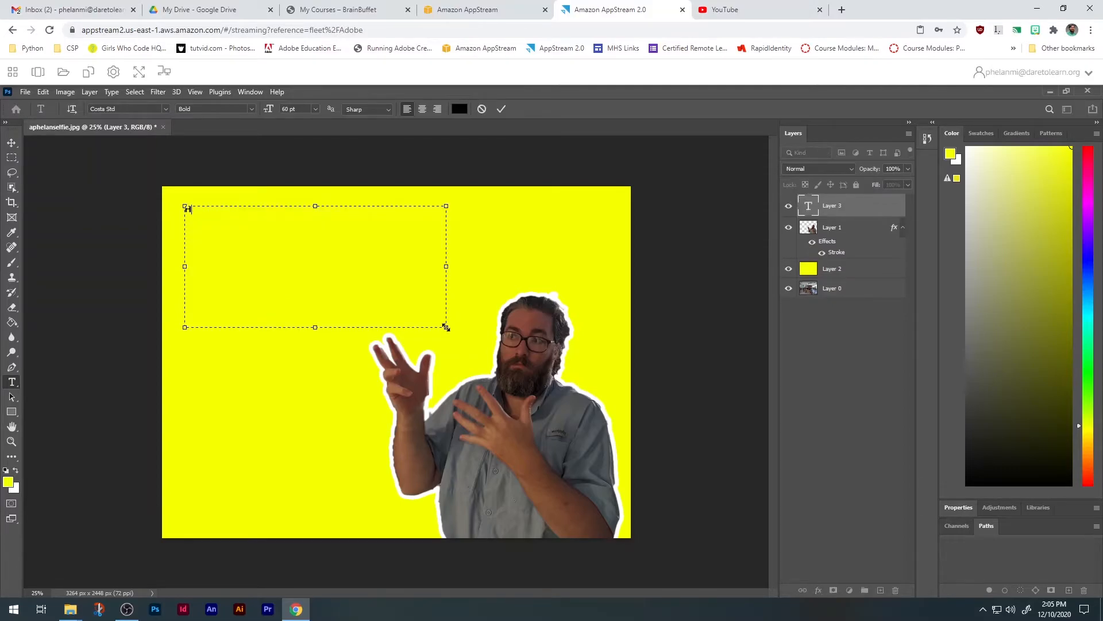
{"action": "type", "text": "ow to make a youtube thumbnail"}
Step: Try the whole title at 100 pt, set it to 300 pt, and enlarge the text box to fit every word
{"action": "left_click_drag", "start_coordinate": [341, 210], "coordinate": [177, 208]}
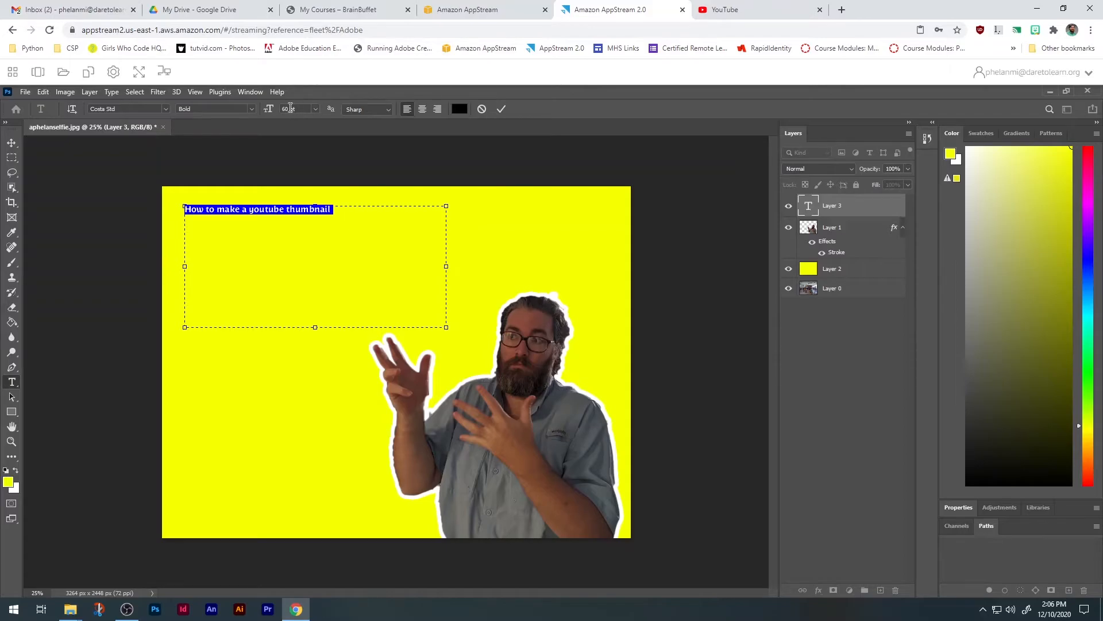
{"action": "left_click_drag", "start_coordinate": [290, 108], "coordinate": [274, 109]}
{"action": "key", "text": "Return"}
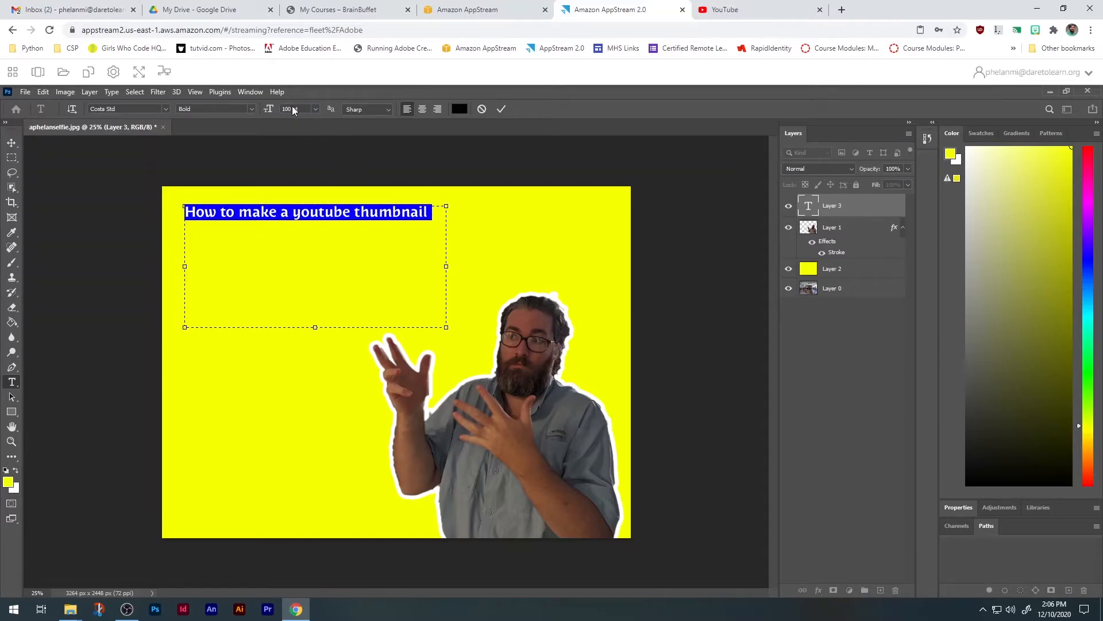
{"action": "left_click_drag", "start_coordinate": [293, 109], "coordinate": [273, 109]}
{"action": "type", "text": "300"}
{"action": "key", "text": "Return"}
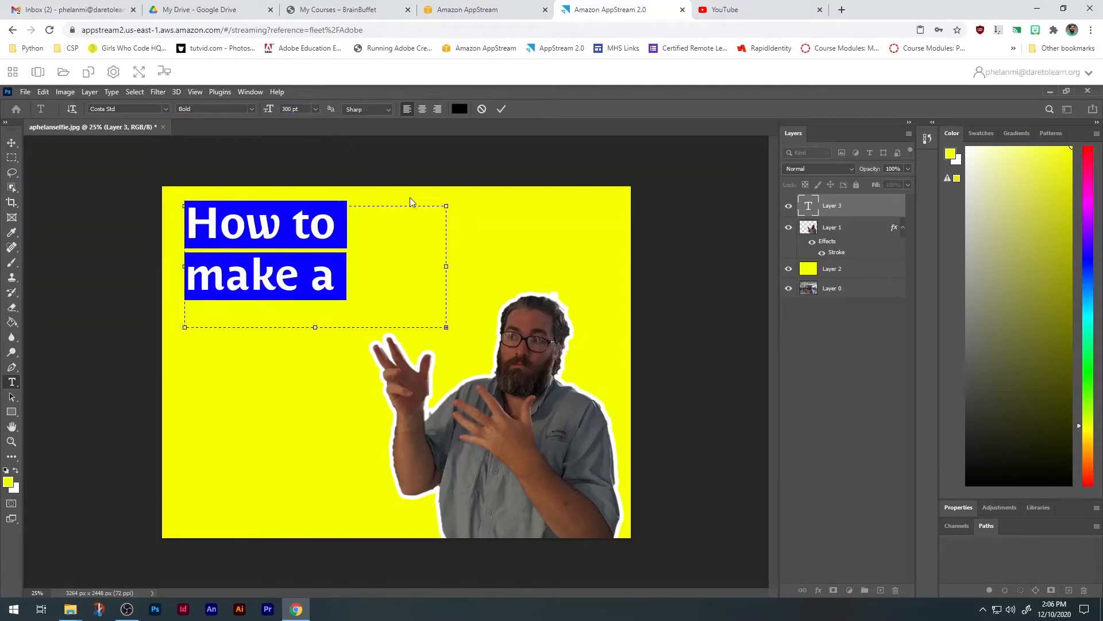
{"action": "left_click_drag", "start_coordinate": [448, 327], "coordinate": [544, 464]}
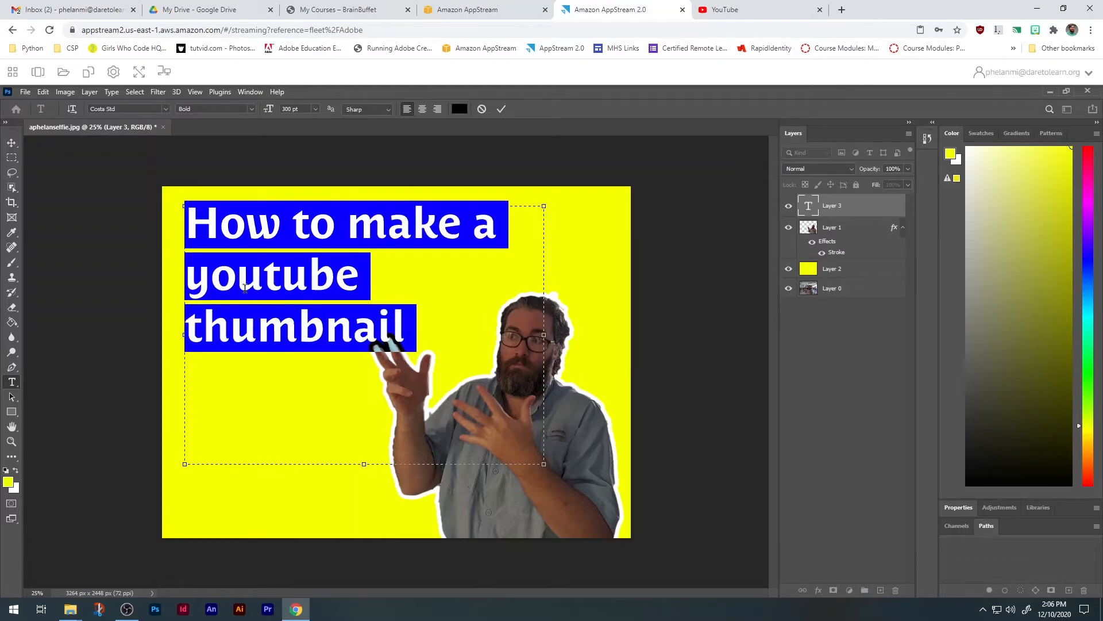
Step: Retype the title in capitals as "HOW TO MAKE A YOUTUBE THUMBNAIL" and commit the text
{"action": "left_click", "coordinate": [215, 275]}
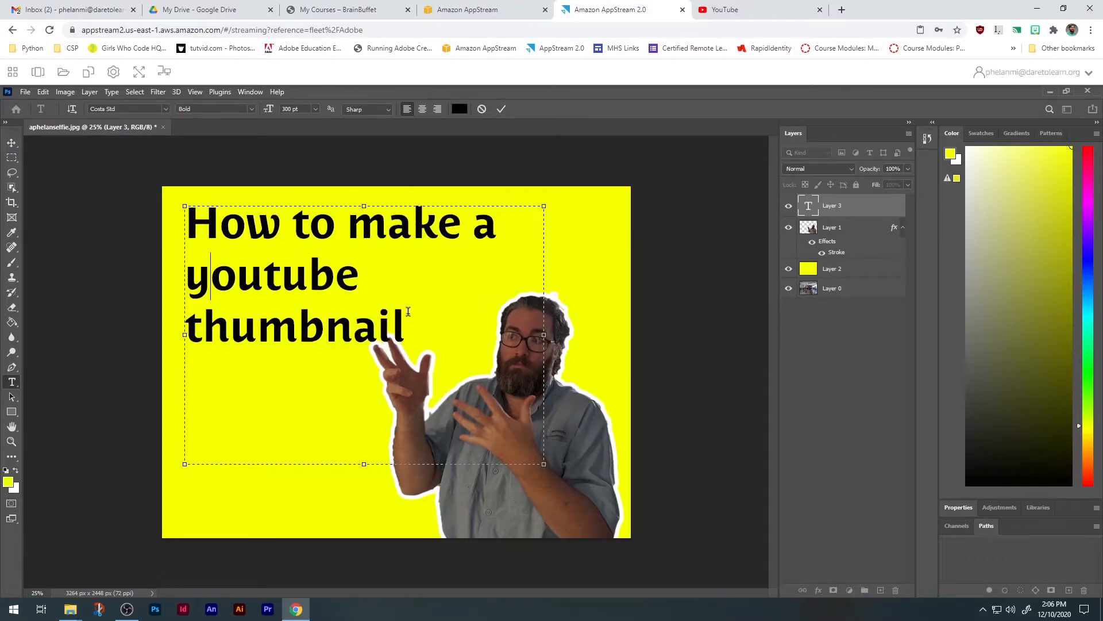
{"action": "left_click_drag", "start_coordinate": [408, 325], "coordinate": [228, 226]}
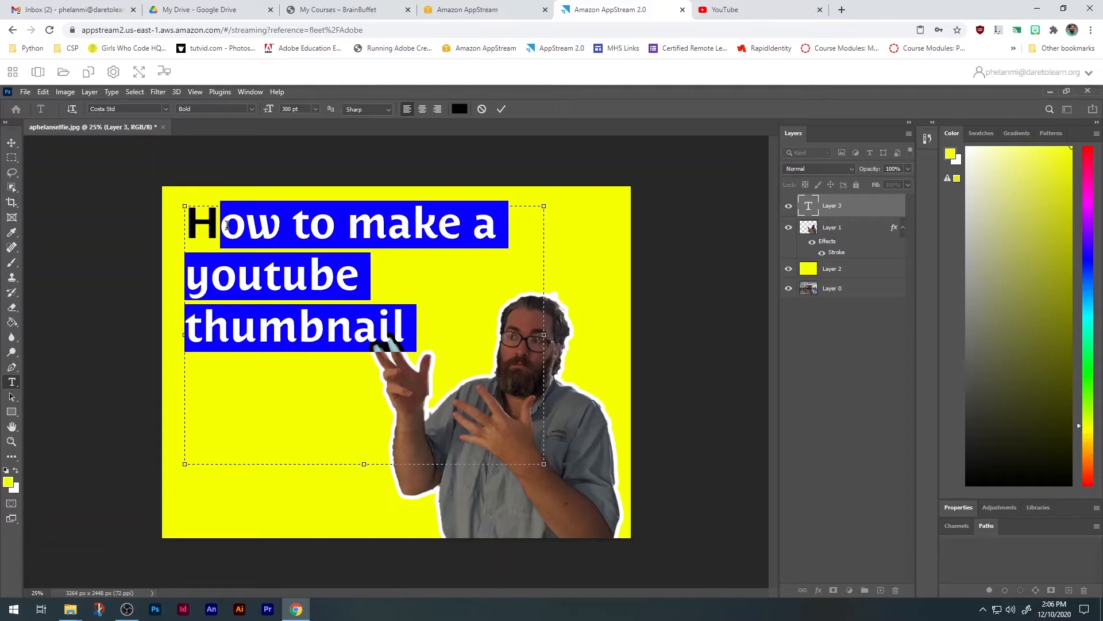
{"action": "type", "text": "OW TO "}
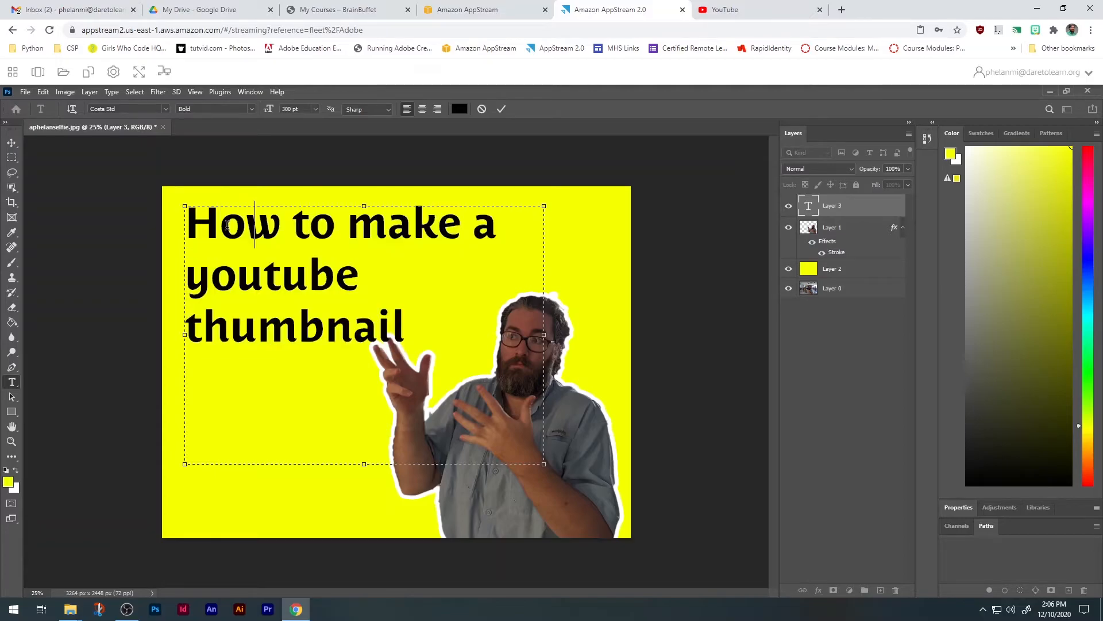
{"action": "type", "text": "MAKE A"}
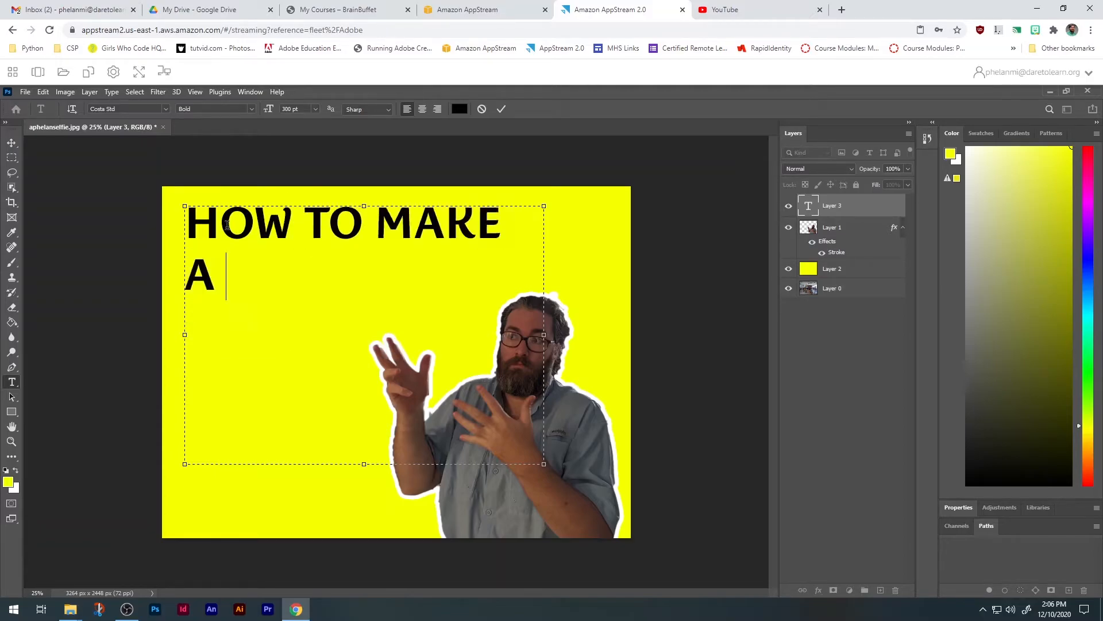
{"action": "type", "text": " YOUTUBE HTHUMBNAIL"}
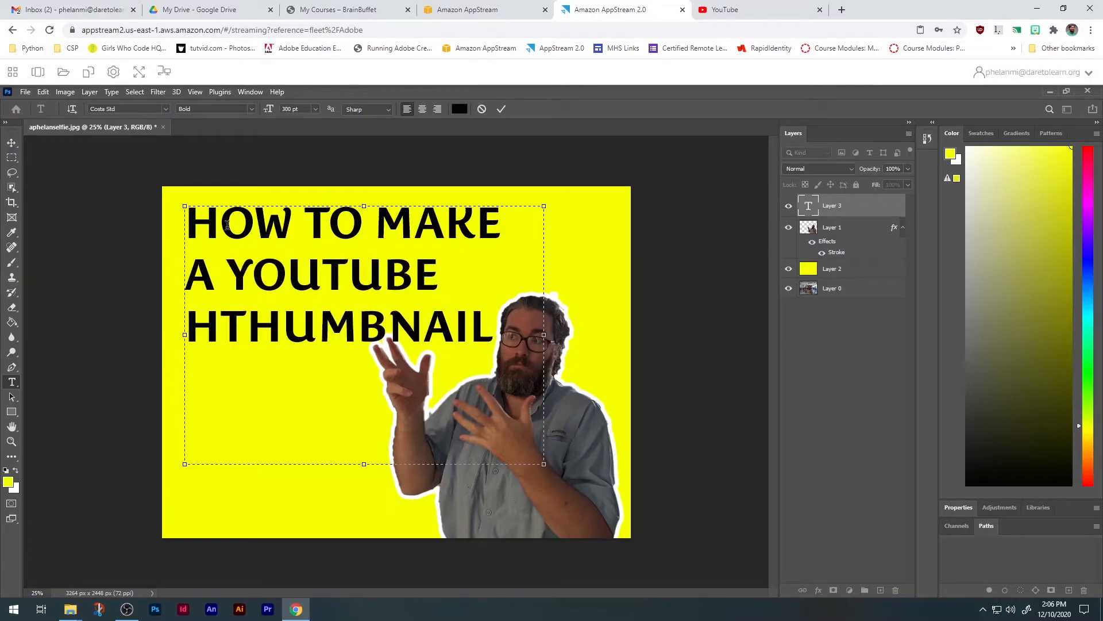
{"action": "left_click_drag", "start_coordinate": [244, 326], "coordinate": [217, 324]}
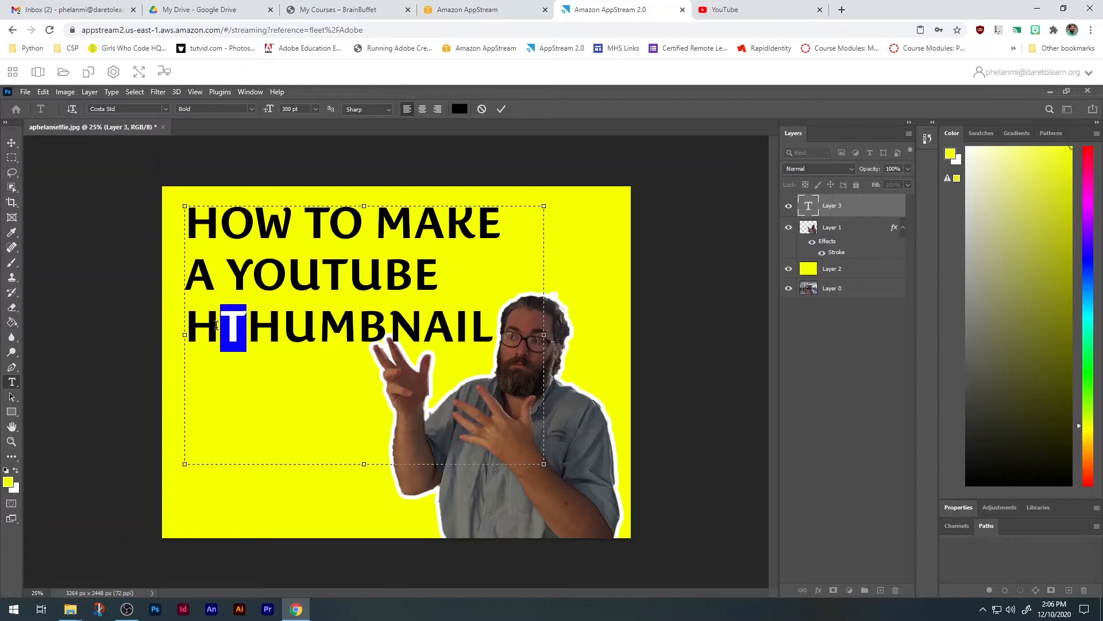
{"action": "left_click", "coordinate": [220, 325]}
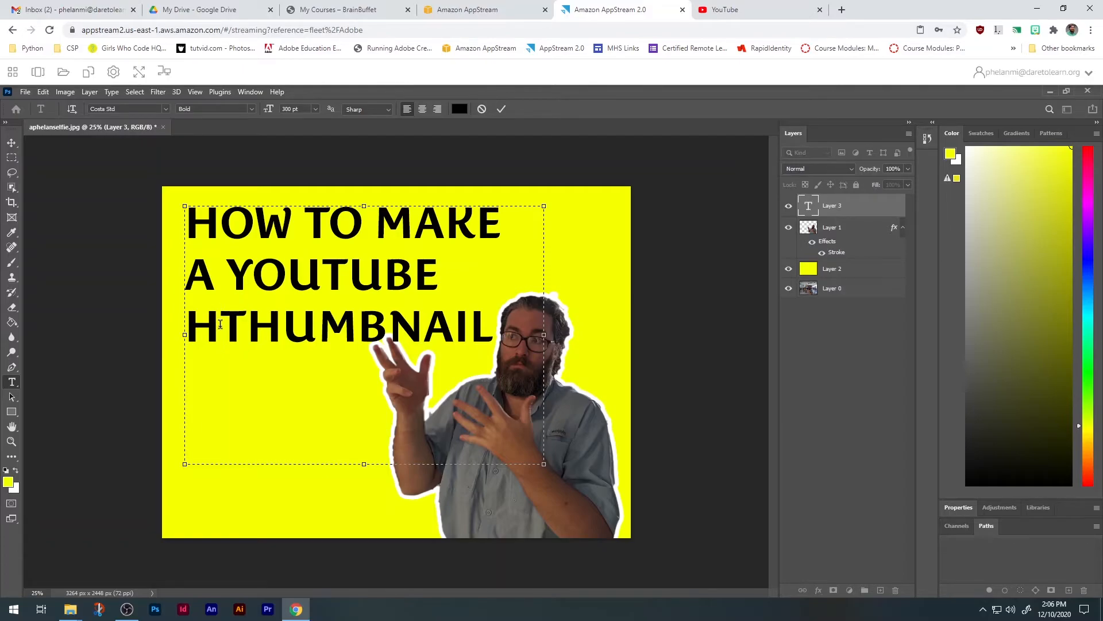
{"action": "key", "text": "BackSpace"}
{"action": "left_click", "coordinate": [475, 329]}
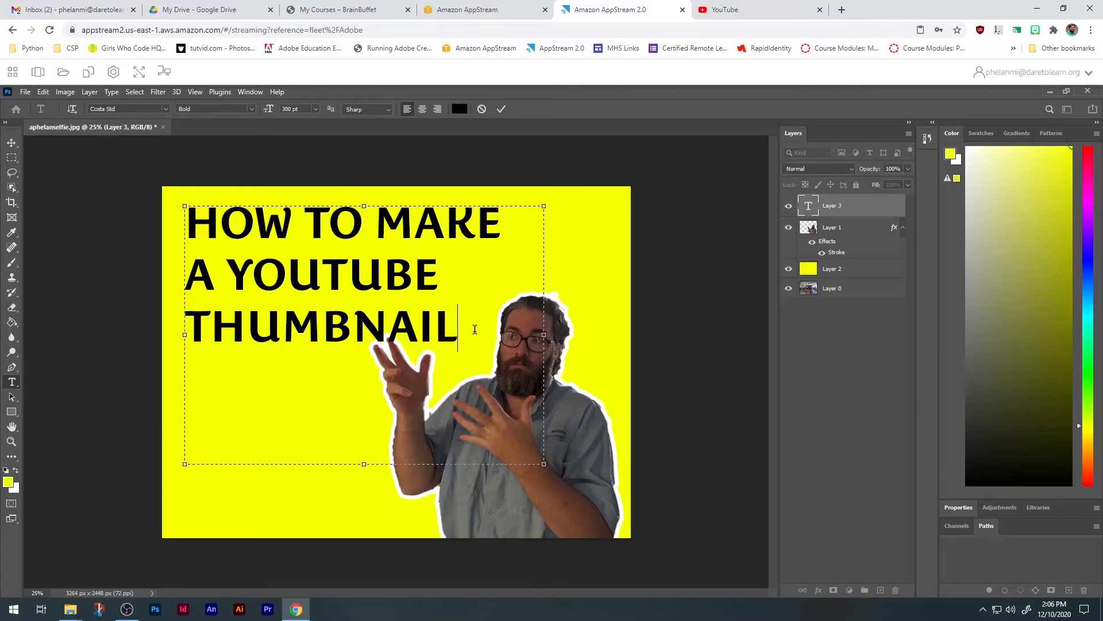
{"action": "key", "text": "ctrl+Return"}
{"action": "key", "text": "v"}
Step: Apply a white outside Stroke of 8 px to the title layer and nudge the title toward the canvas's upper-left corner
{"action": "double_click", "coordinate": [868, 211]}
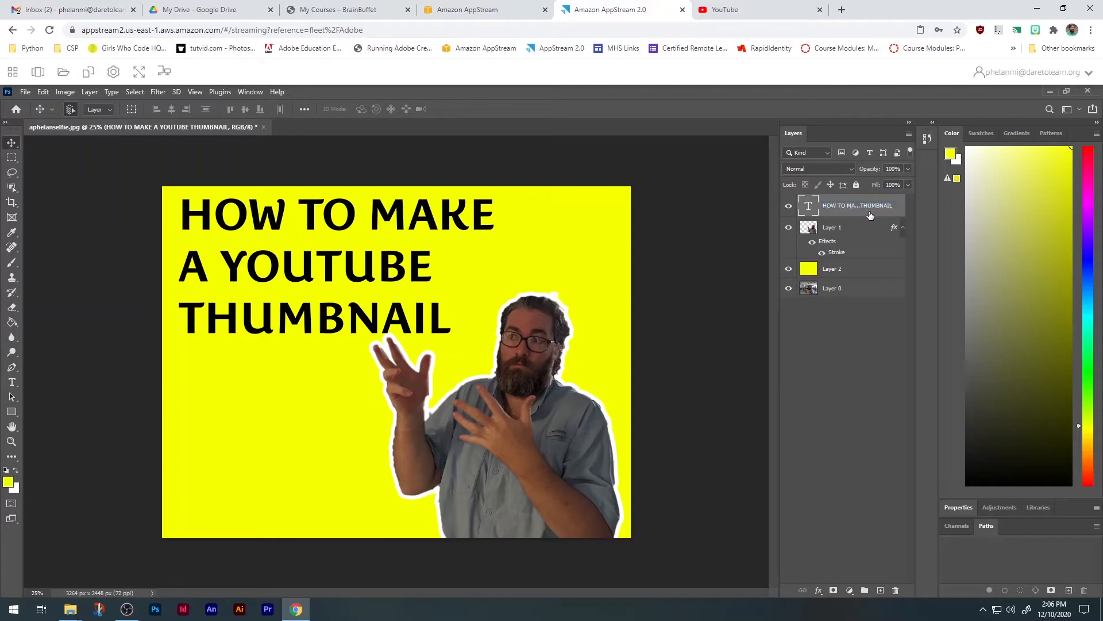
{"action": "key", "text": "Return"}
{"action": "double_click", "coordinate": [903, 207]}
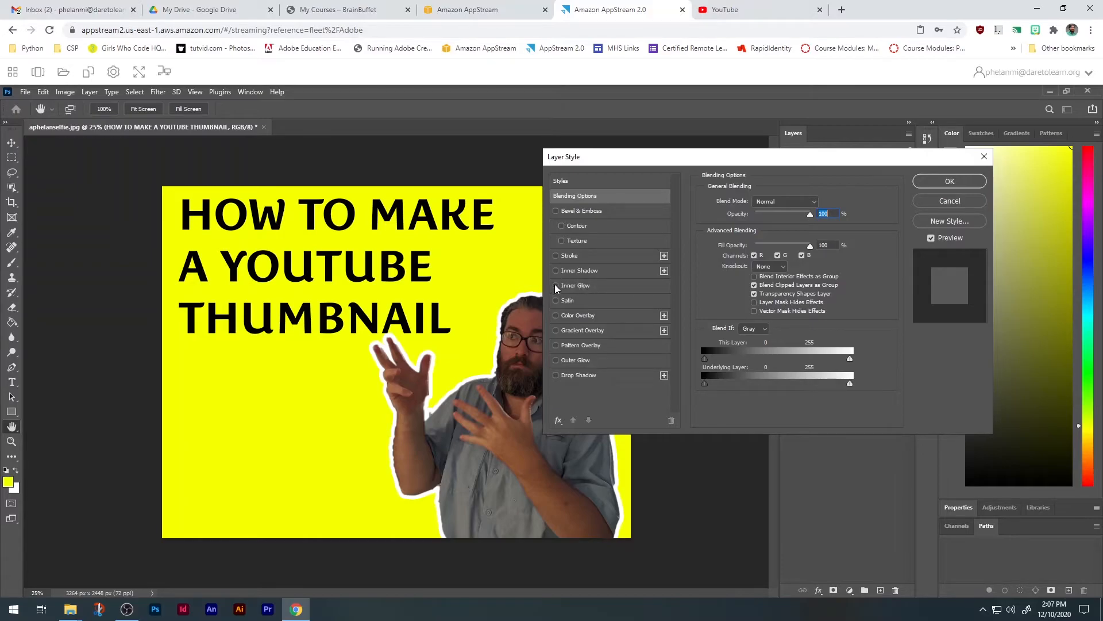
{"action": "left_click", "coordinate": [555, 257]}
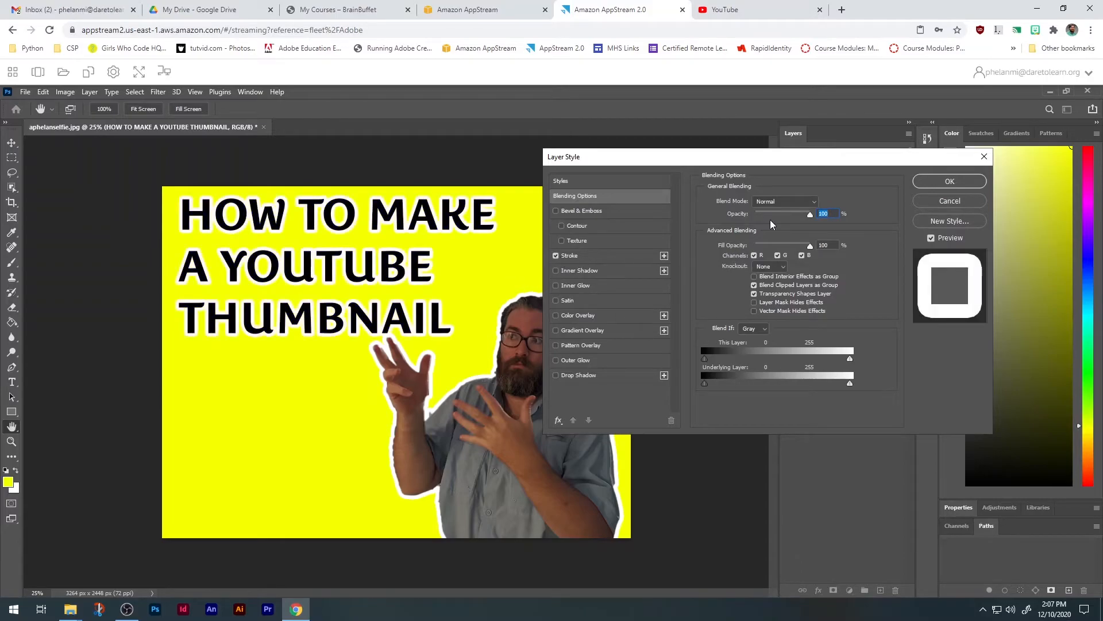
{"action": "left_click", "coordinate": [599, 255]}
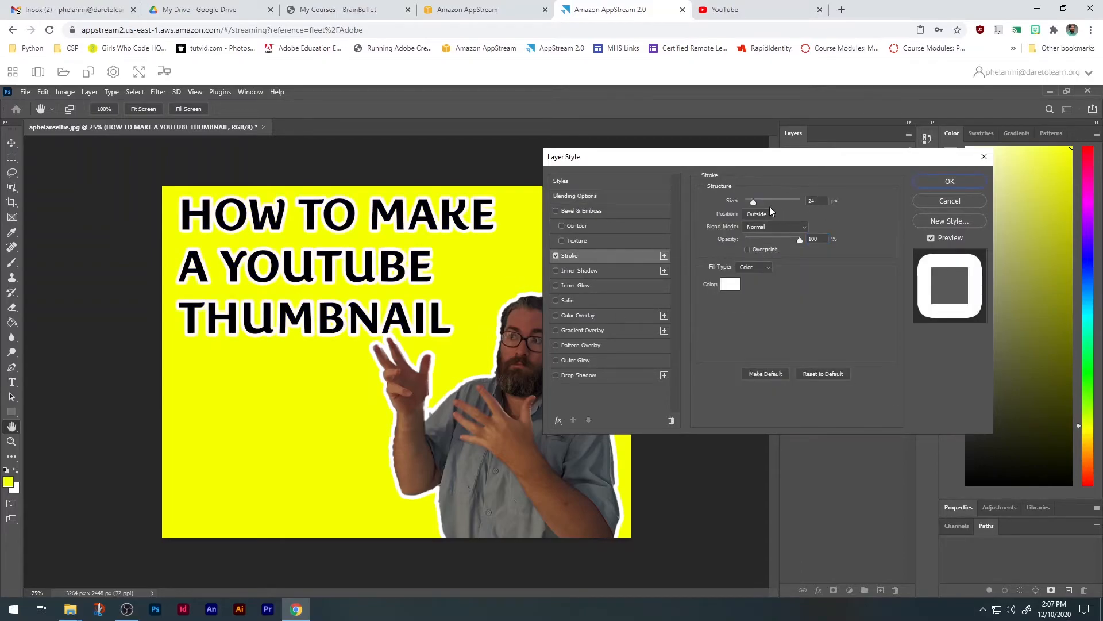
{"action": "left_click_drag", "start_coordinate": [754, 202], "coordinate": [750, 202]}
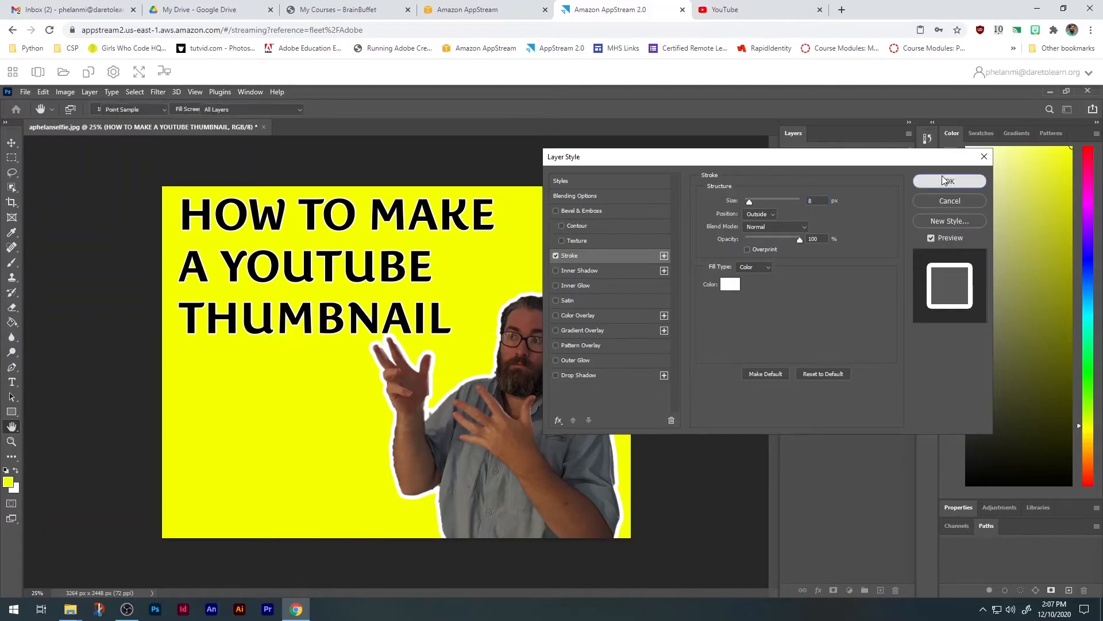
{"action": "left_click", "coordinate": [943, 175]}
{"action": "left_click_drag", "start_coordinate": [206, 213], "coordinate": [204, 212]}
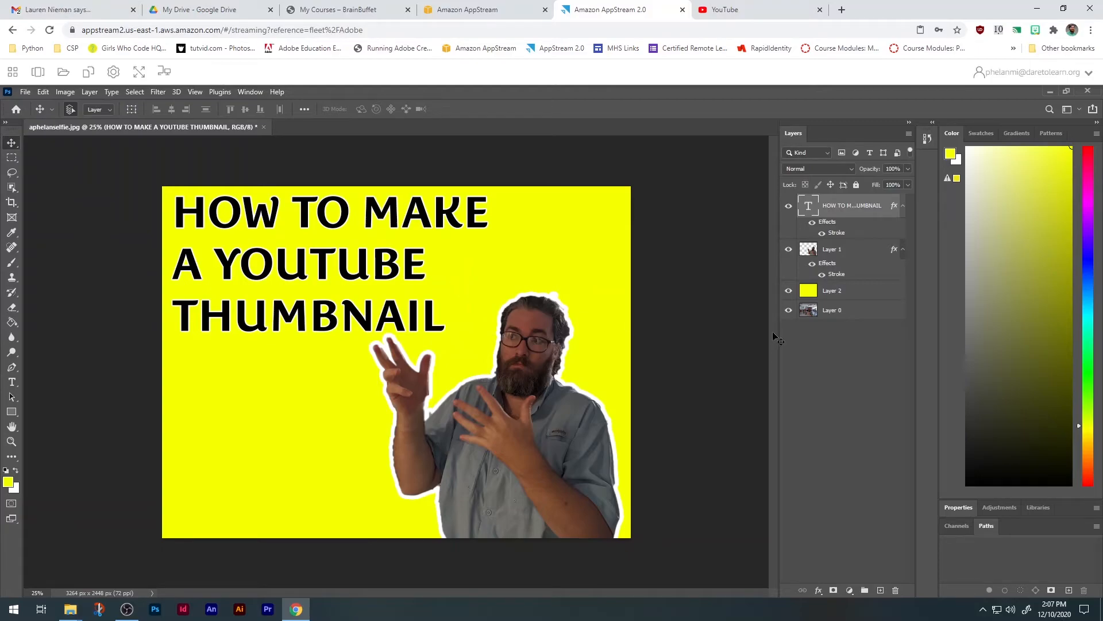
Step: Search Google Images for "YOUTUBE LOGO" in a new browser tab and save the red play-button logo from logos-world.net
{"action": "left_click", "coordinate": [860, 256]}
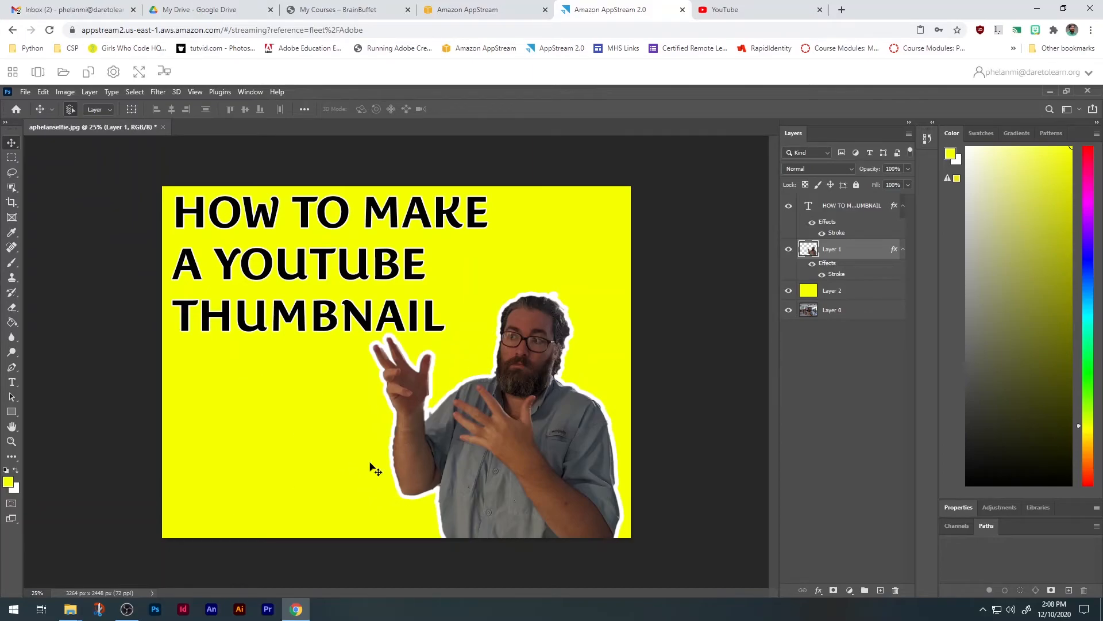
{"action": "left_click", "coordinate": [843, 11]}
{"action": "type", "text": "YOUTUBE LOGO"}
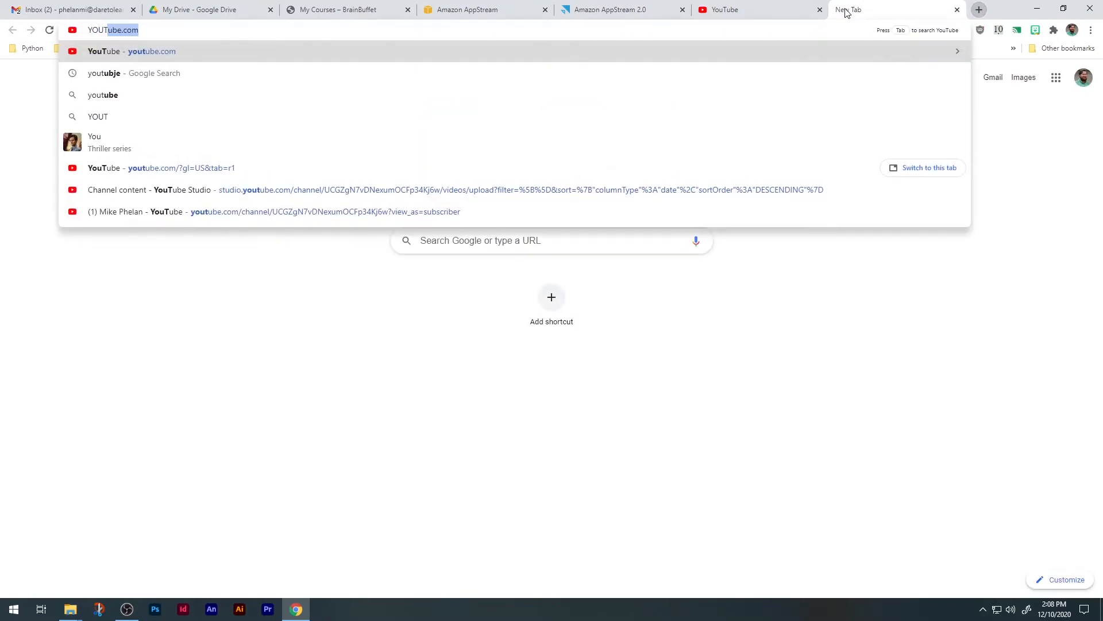
{"action": "key", "text": "Return"}
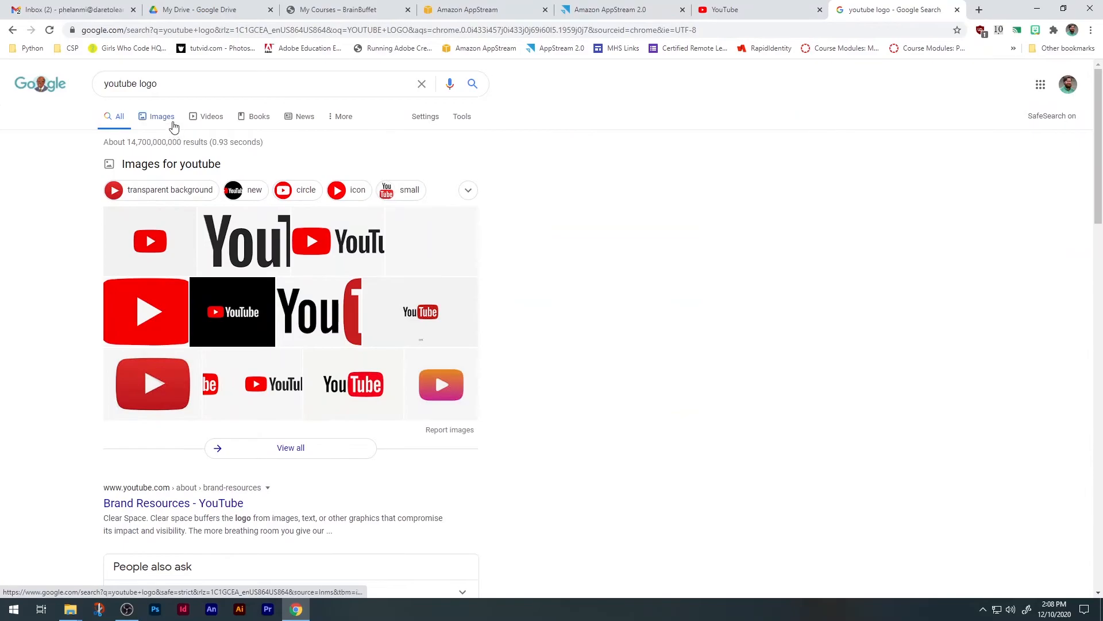
{"action": "left_click", "coordinate": [168, 120]}
{"action": "left_click", "coordinate": [320, 284]}
{"action": "right_click", "coordinate": [812, 250]}
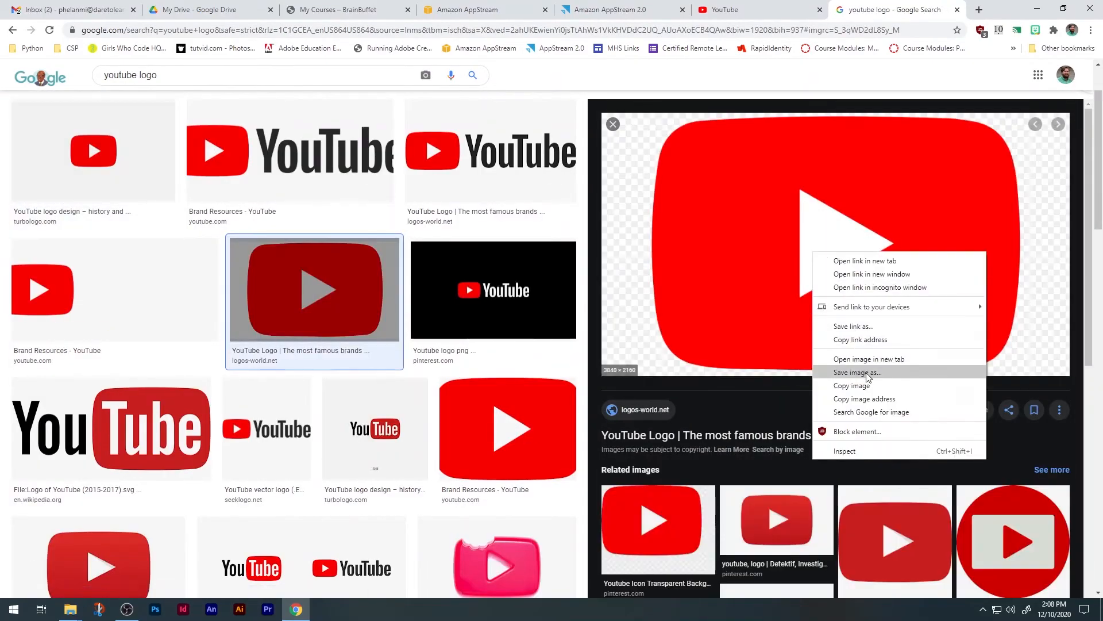
{"action": "left_click", "coordinate": [839, 374]}
Step: Switch back to Amazon AppStream and upload the saved logo, download (4).png, to the Home Folder
{"action": "left_click", "coordinate": [629, 6]}
{"action": "left_click", "coordinate": [113, 71]}
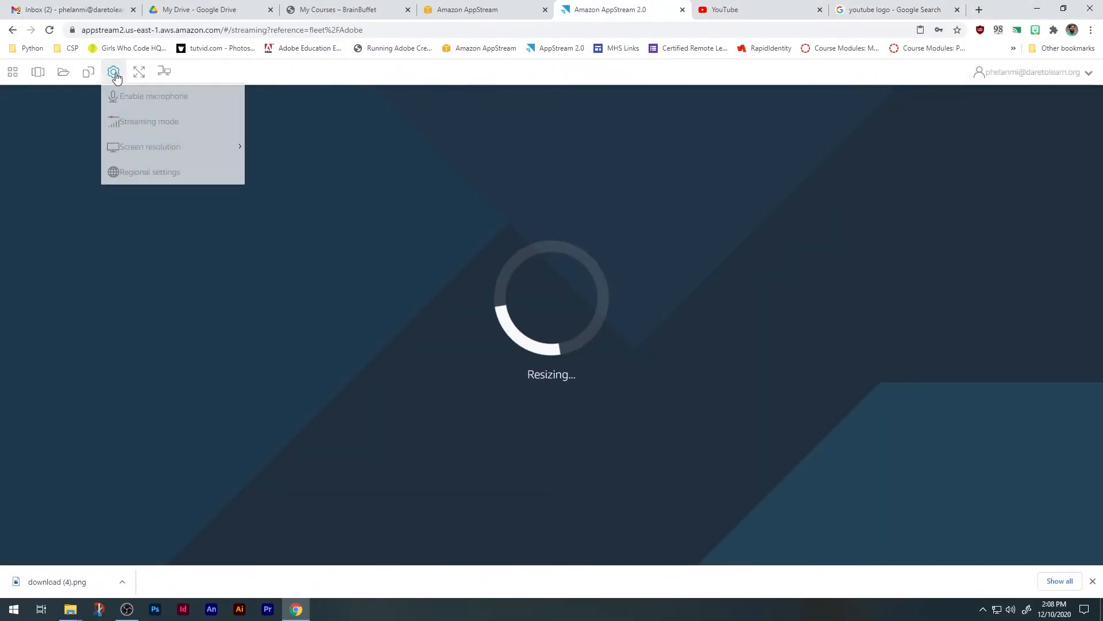
{"action": "left_click", "coordinate": [63, 71]}
{"action": "left_click", "coordinate": [403, 264]}
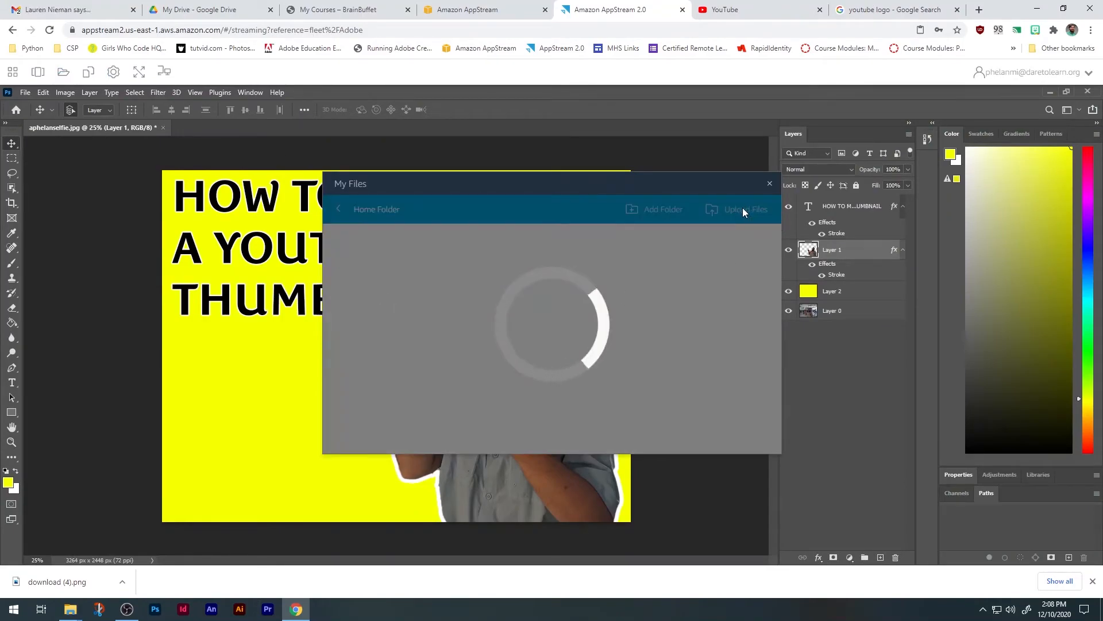
{"action": "left_click", "coordinate": [743, 208]}
{"action": "key", "text": "Escape"}
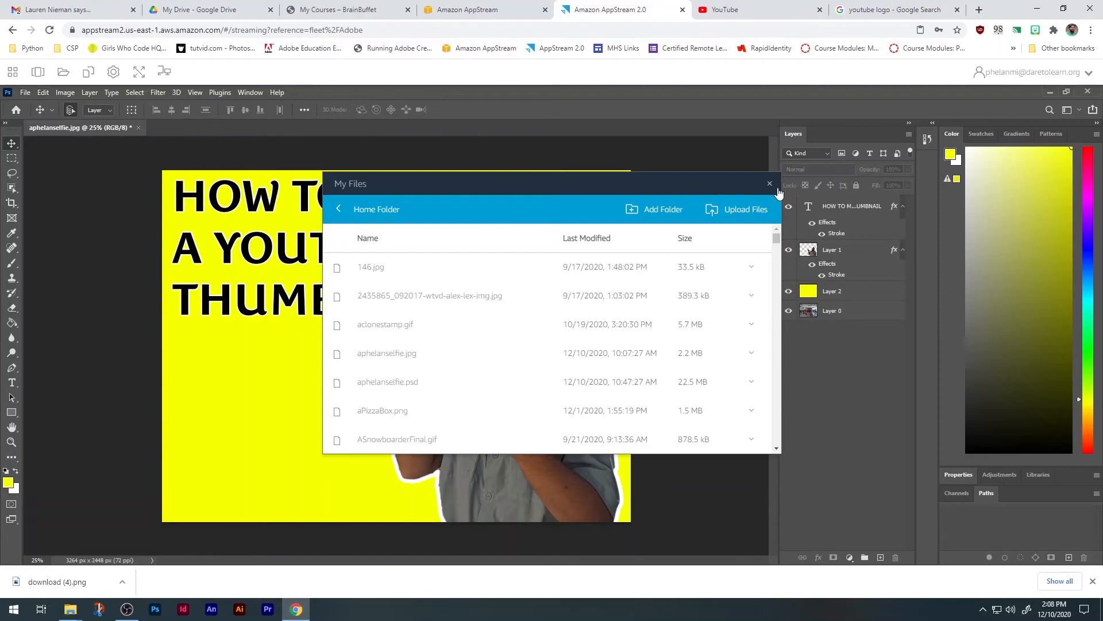
{"action": "key", "text": "Escape"}
Step: Place download (4) as an embedded image, enlarge it and position it below the title, beside the man's raised hand
{"action": "left_click", "coordinate": [25, 92]}
{"action": "left_click", "coordinate": [86, 320]}
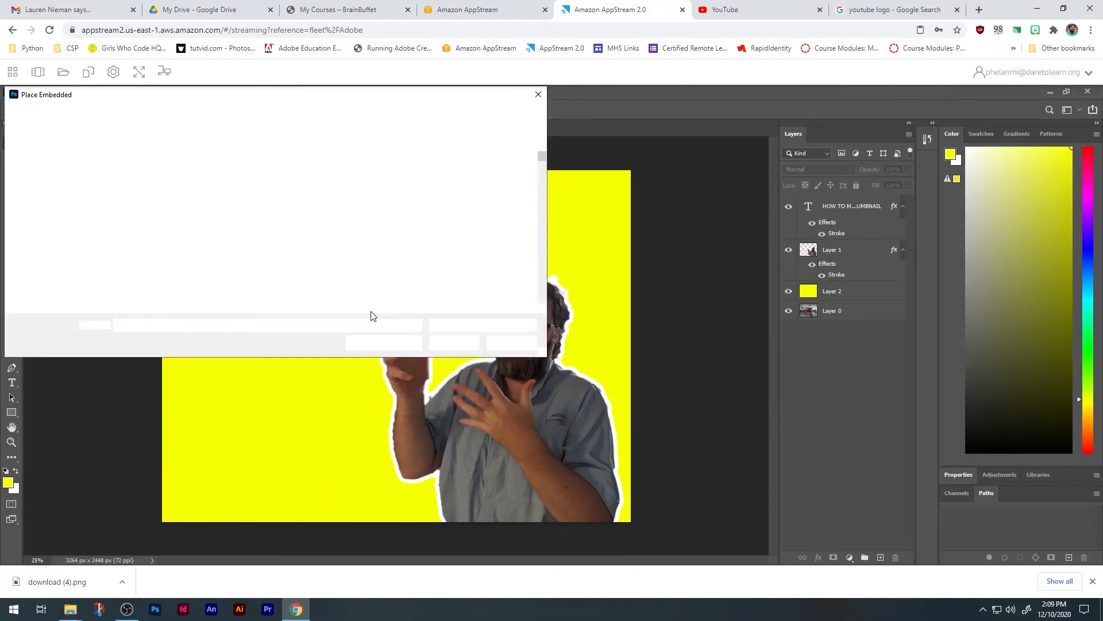
{"action": "double_click", "coordinate": [231, 219]}
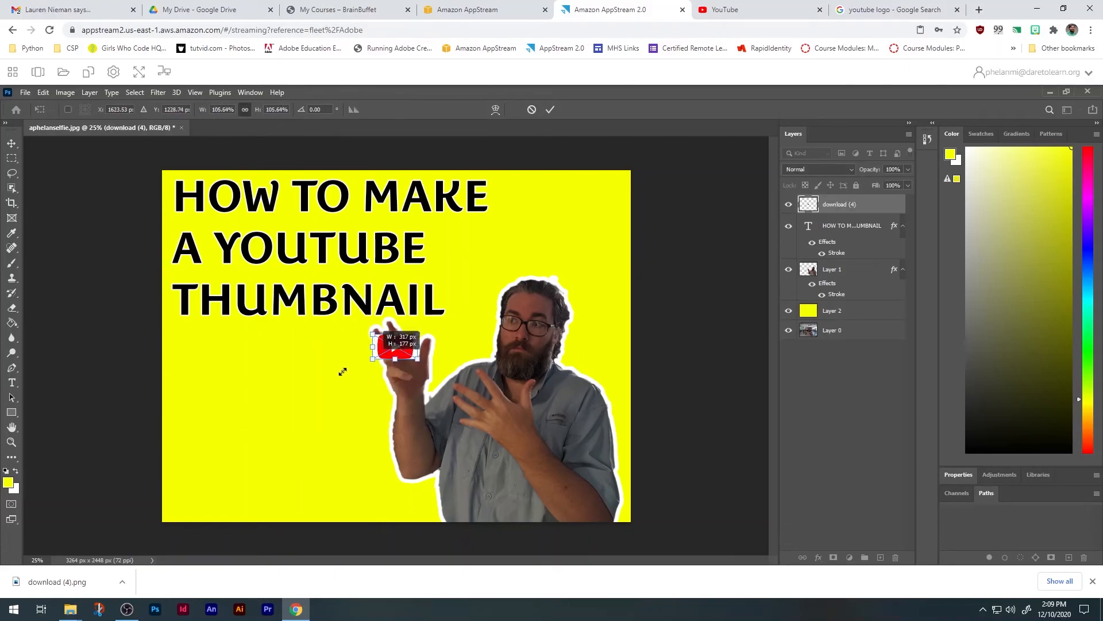
{"action": "left_click", "coordinate": [549, 109]}
{"action": "left_click_drag", "start_coordinate": [350, 368], "coordinate": [294, 396]}
Step: Rasterize the logo layer and fill the white areas on both sides of the logo with the yellow foreground colour
{"action": "left_click", "coordinate": [11, 323]}
{"action": "left_click", "coordinate": [352, 437]}
{"action": "left_click", "coordinate": [536, 280]}
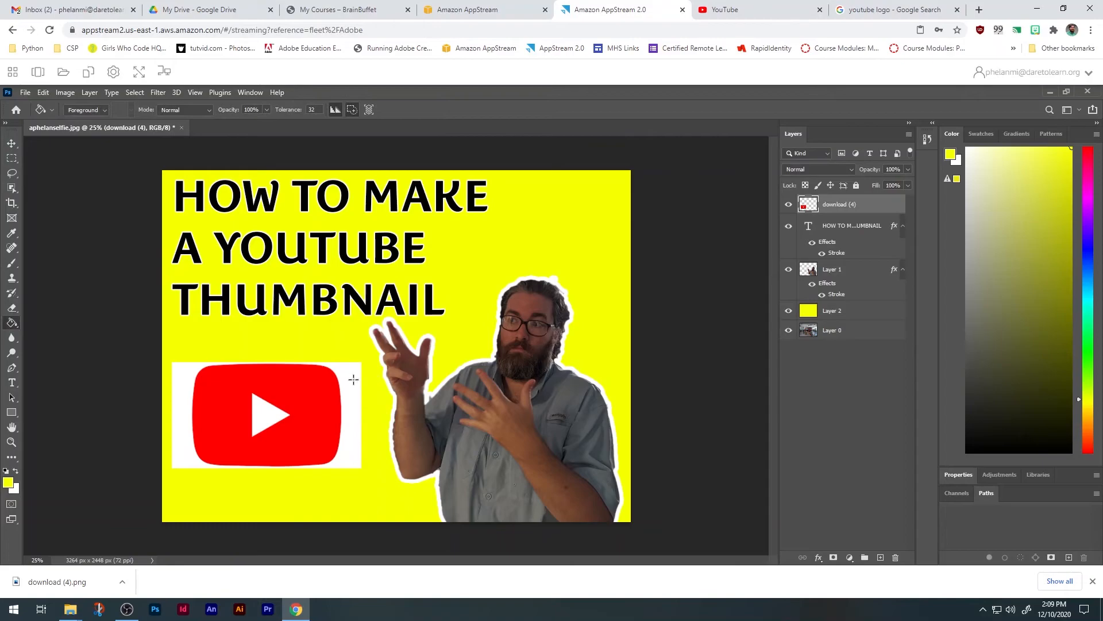
{"action": "left_click", "coordinate": [178, 383]}
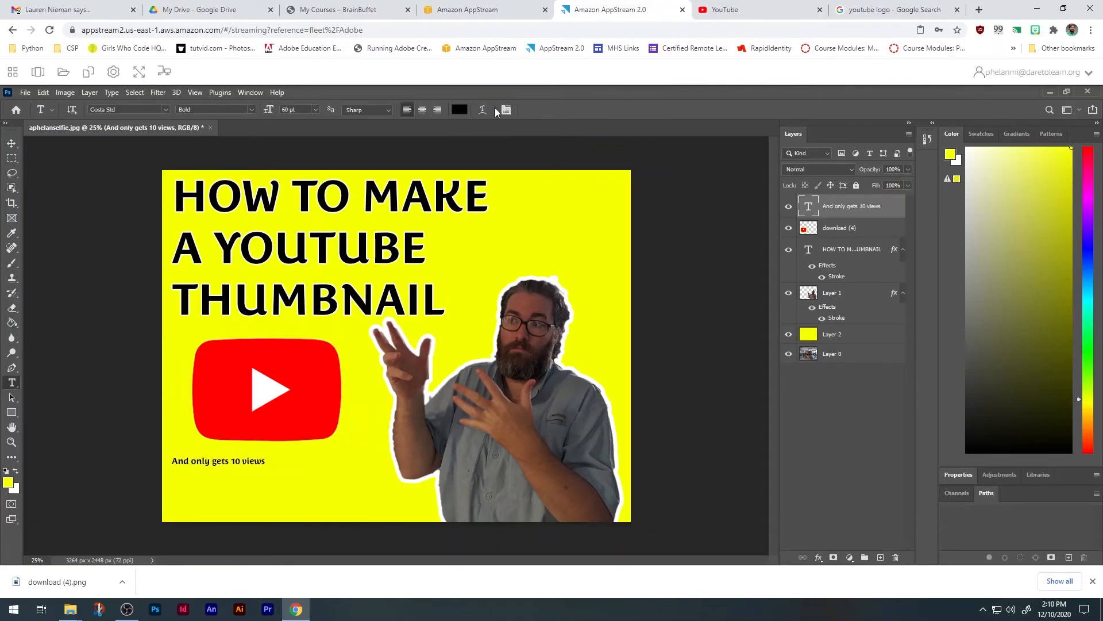
Step: Move the "And only gets 10 views" text lower and centre it roughly beneath the YouTube logo
{"action": "left_click", "coordinate": [12, 71]}
{"action": "left_click", "coordinate": [12, 143]}
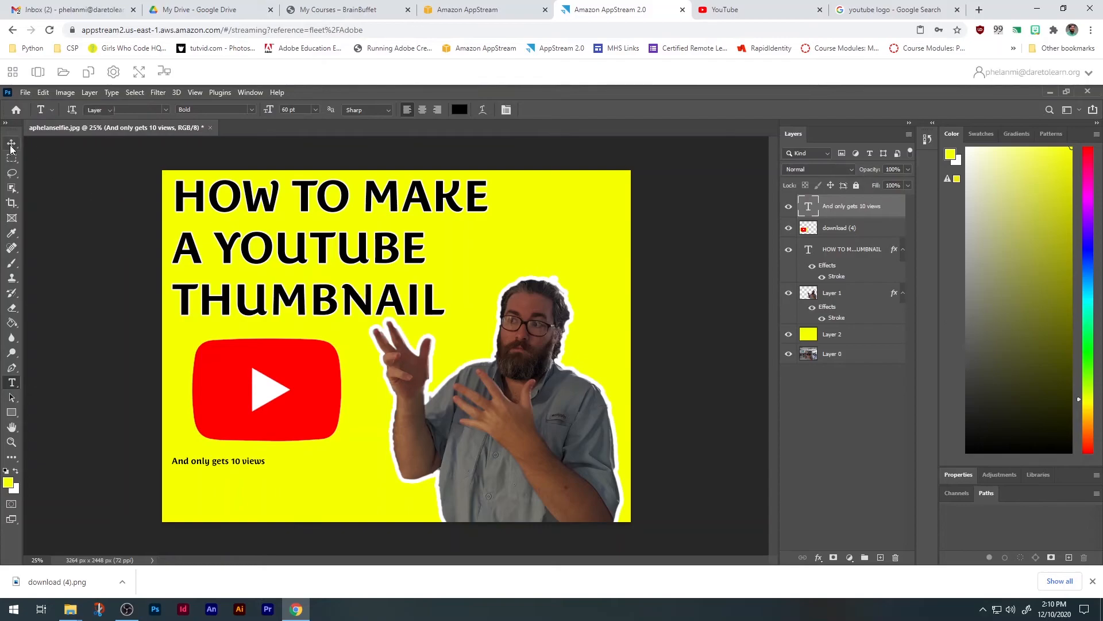
{"action": "left_click_drag", "start_coordinate": [252, 460], "coordinate": [303, 491]}
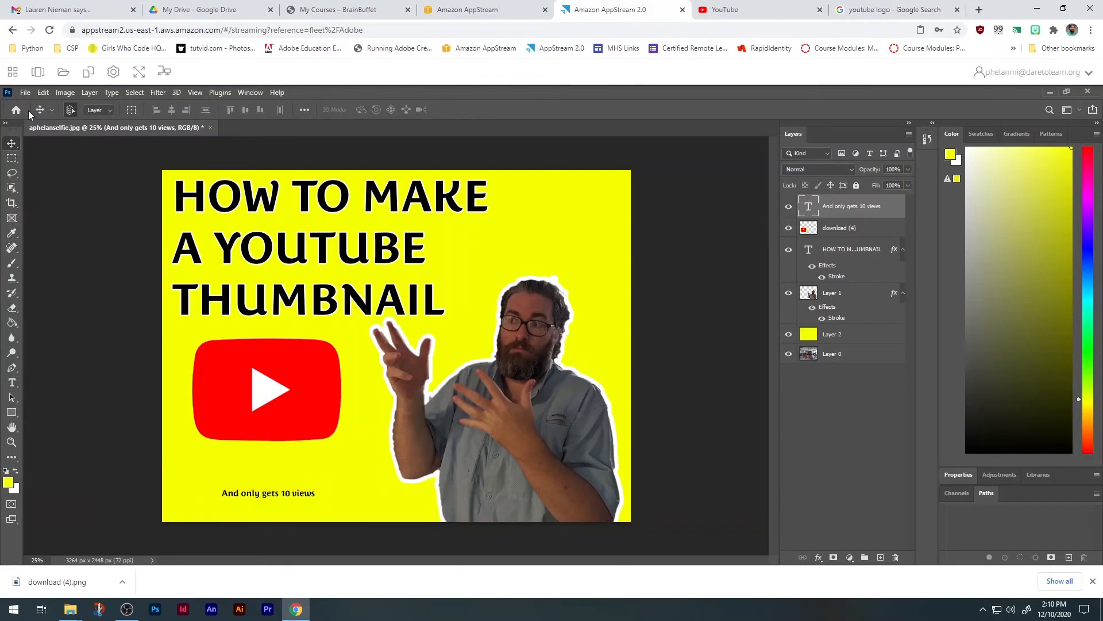
Step: Quick-export the thumbnail as a PNG named youtubelogovideo in the Home Folder
{"action": "left_click", "coordinate": [25, 93]}
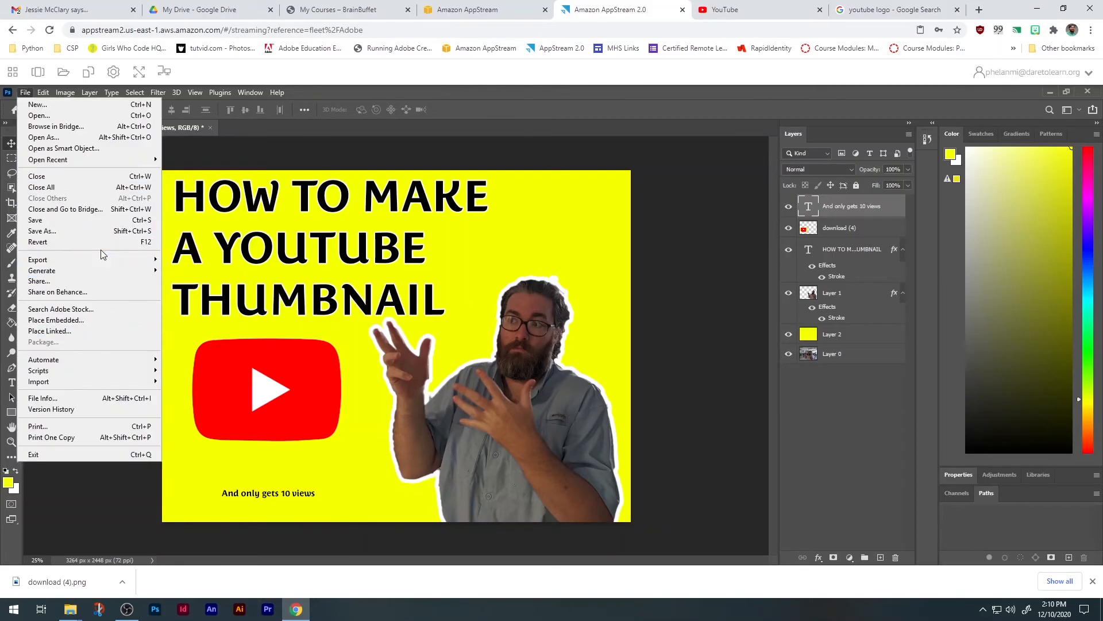
{"action": "mouse_move", "coordinate": [132, 262]}
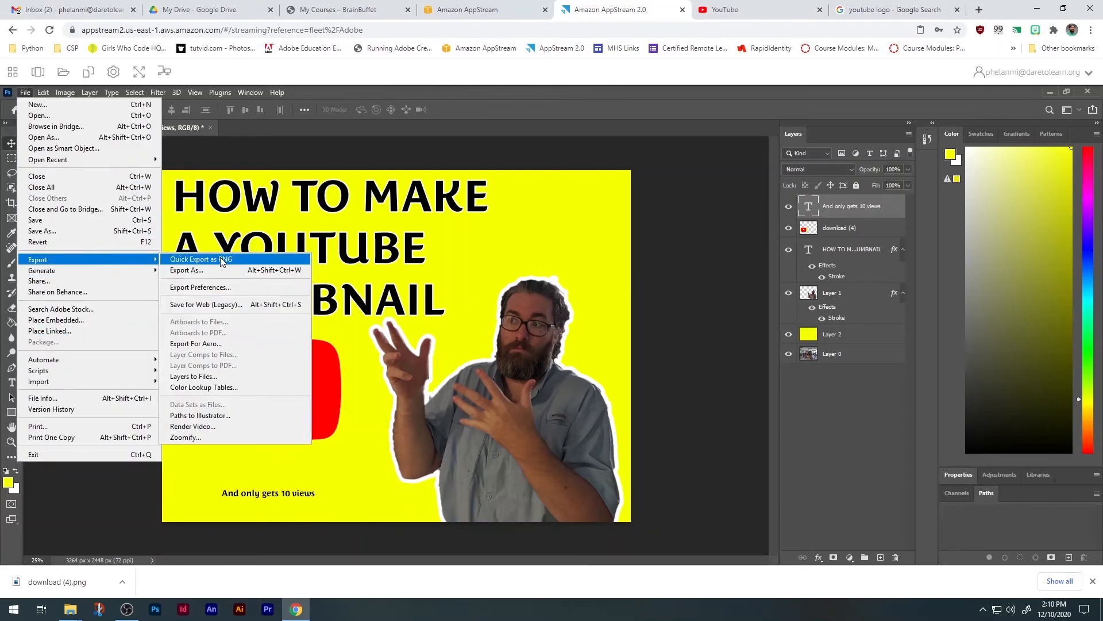
{"action": "left_click", "coordinate": [222, 260]}
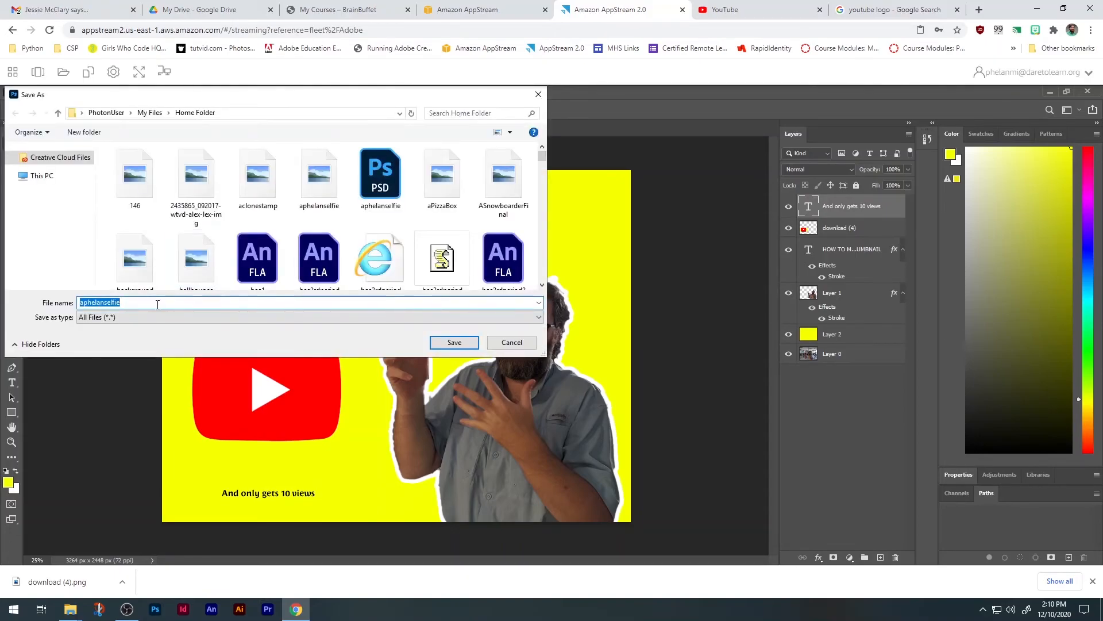
{"action": "type", "text": "youtubelogov"}
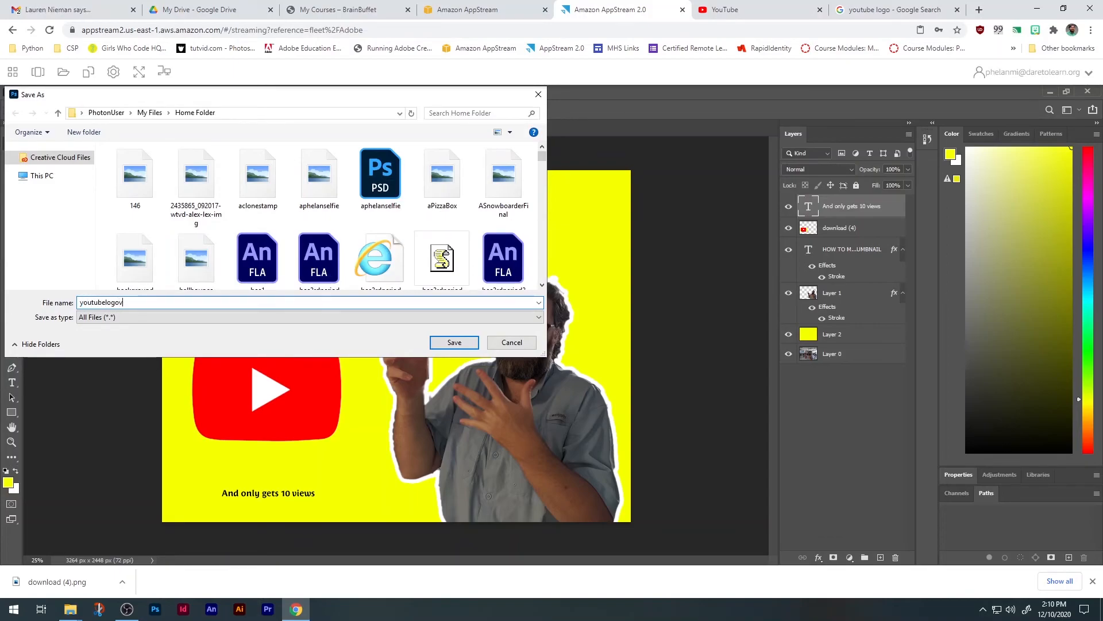
{"action": "type", "text": "ideo"}
{"action": "key", "text": "Return"}
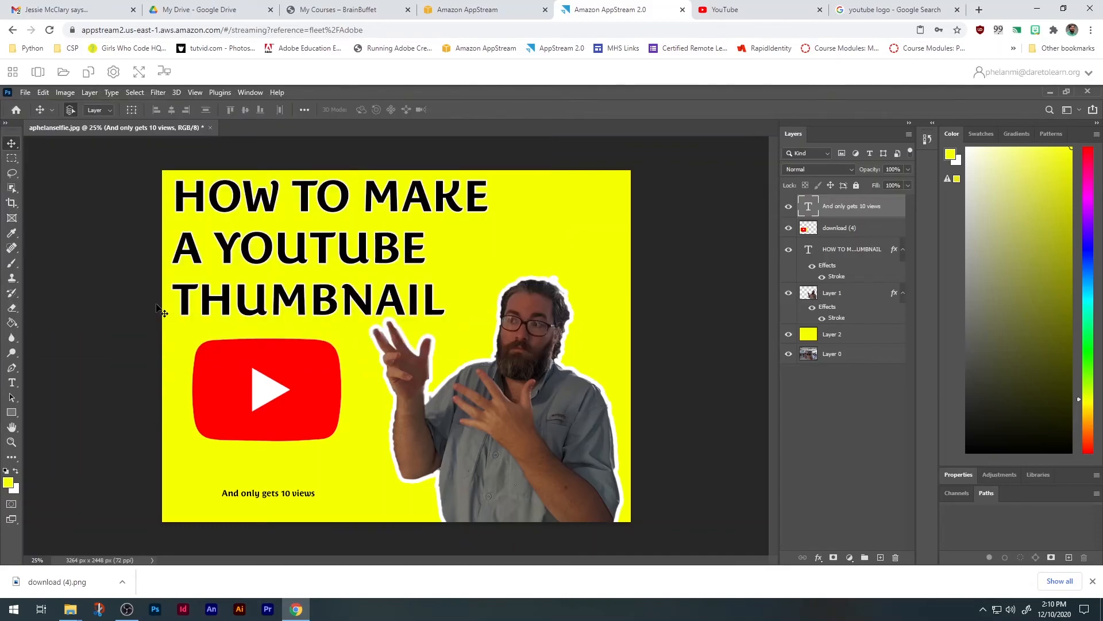
Step: Download youtubelogovideo.png from the AppStream Home Folder to the local computer
{"action": "left_click", "coordinate": [63, 71]}
{"action": "left_click", "coordinate": [384, 298]}
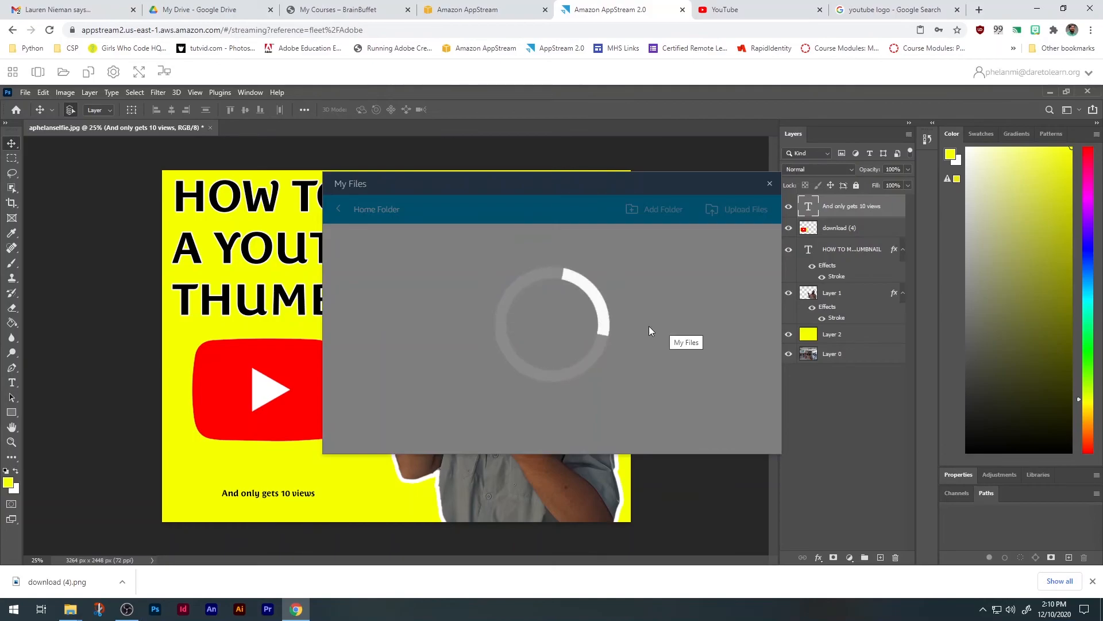
{"action": "scroll", "coordinate": [650, 326], "scroll_direction": "down", "scroll_amount": 15}
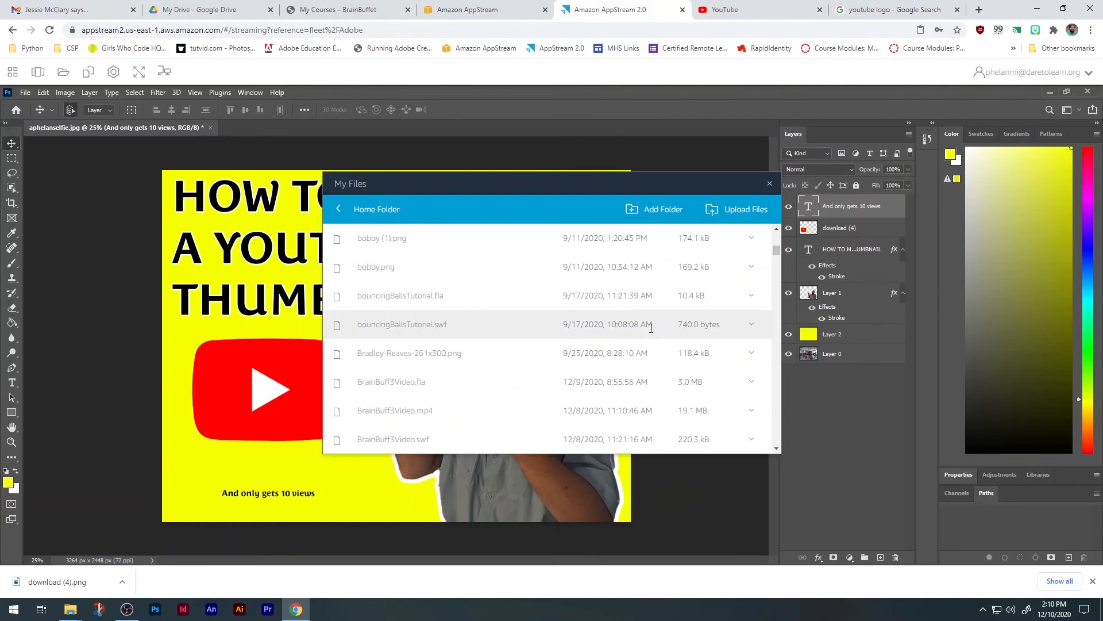
{"action": "scroll", "coordinate": [644, 337], "scroll_direction": "down", "scroll_amount": 15}
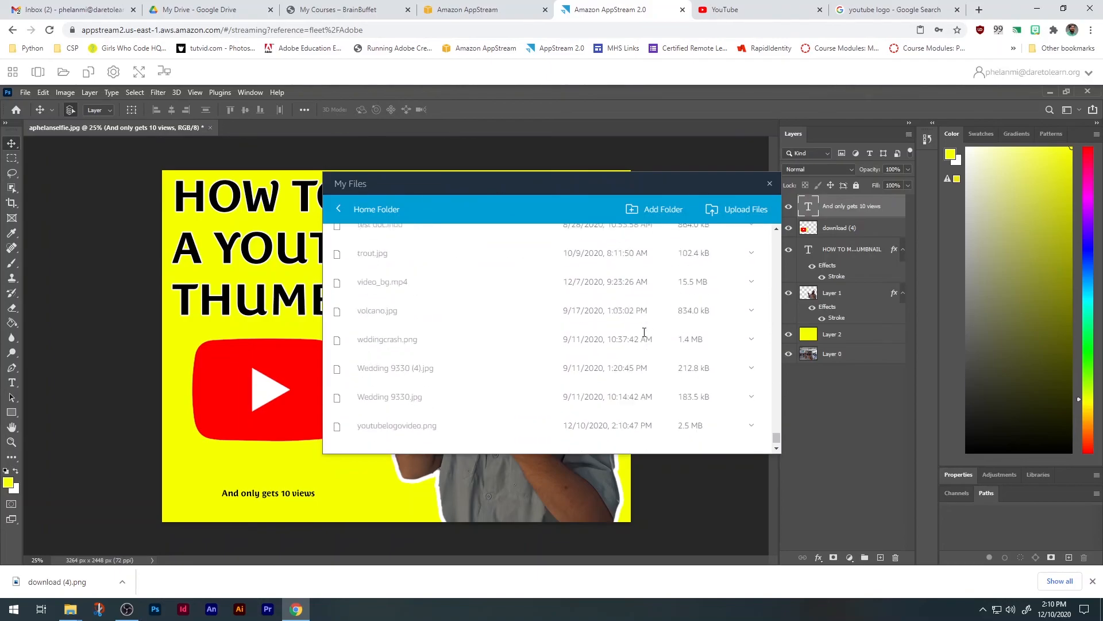
{"action": "left_click", "coordinate": [414, 435]}
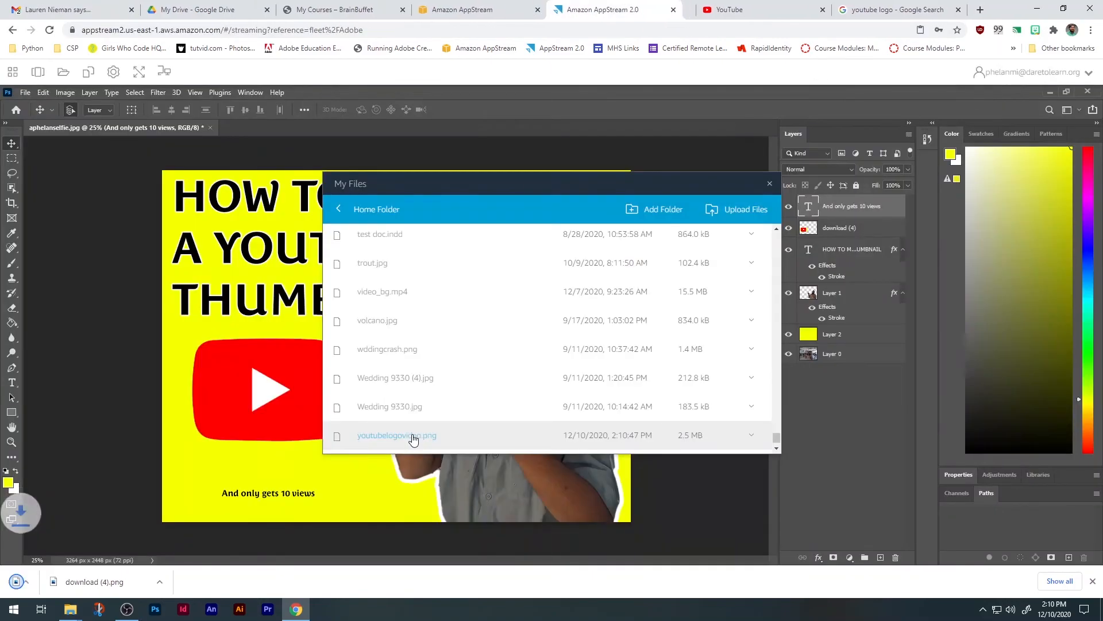